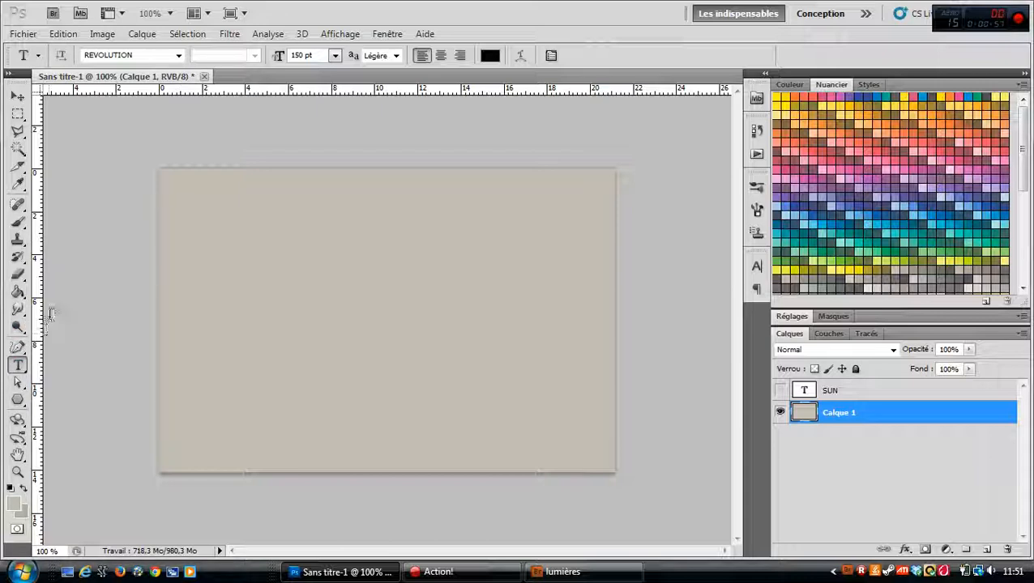
Step: Add the text SUN in a new text box spanning most of the beige canvas and commit it
{"action": "left_click_drag", "start_coordinate": [186, 204], "coordinate": [583, 405]}
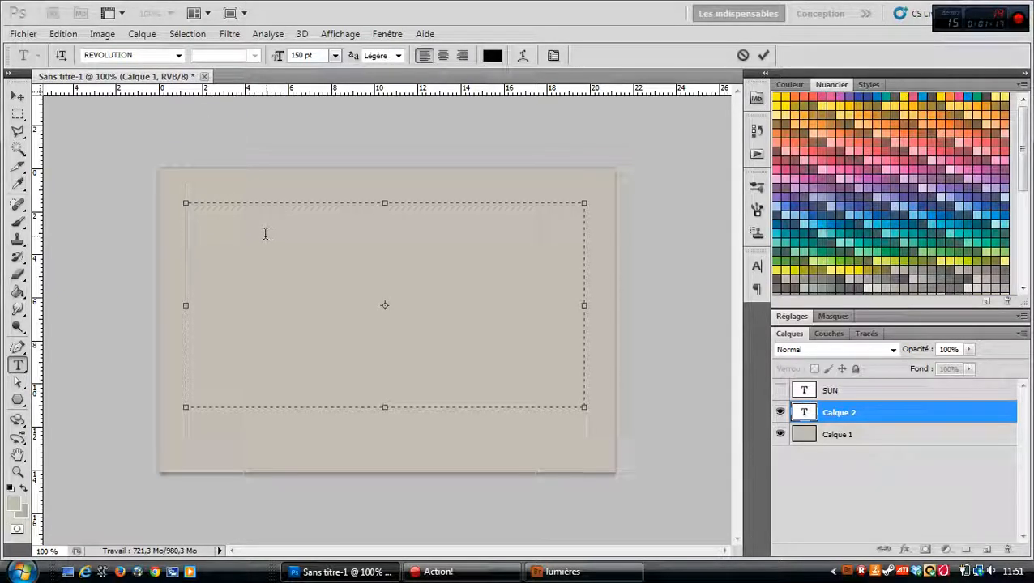
{"action": "type", "text": "SU"}
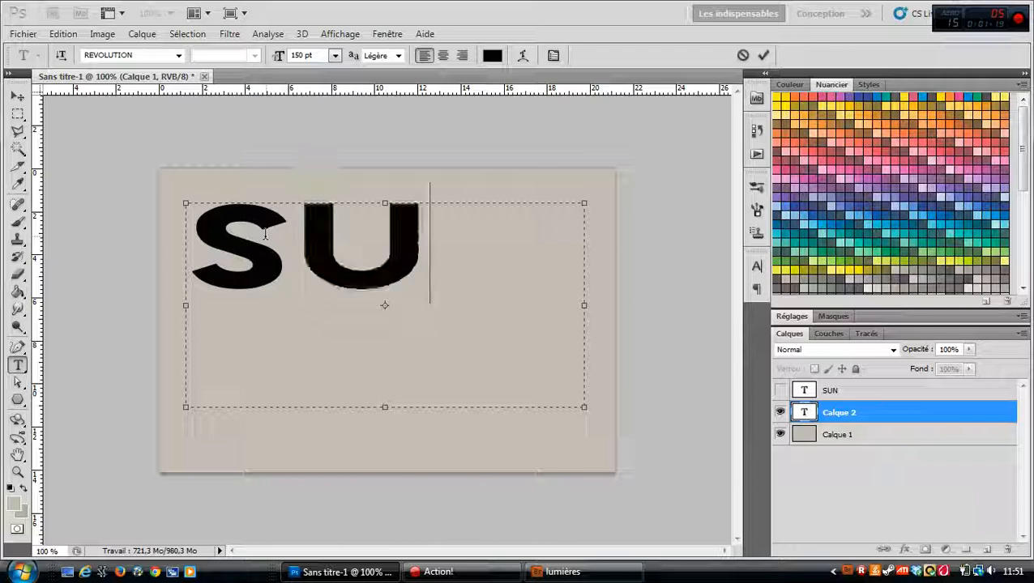
{"action": "type", "text": "N"}
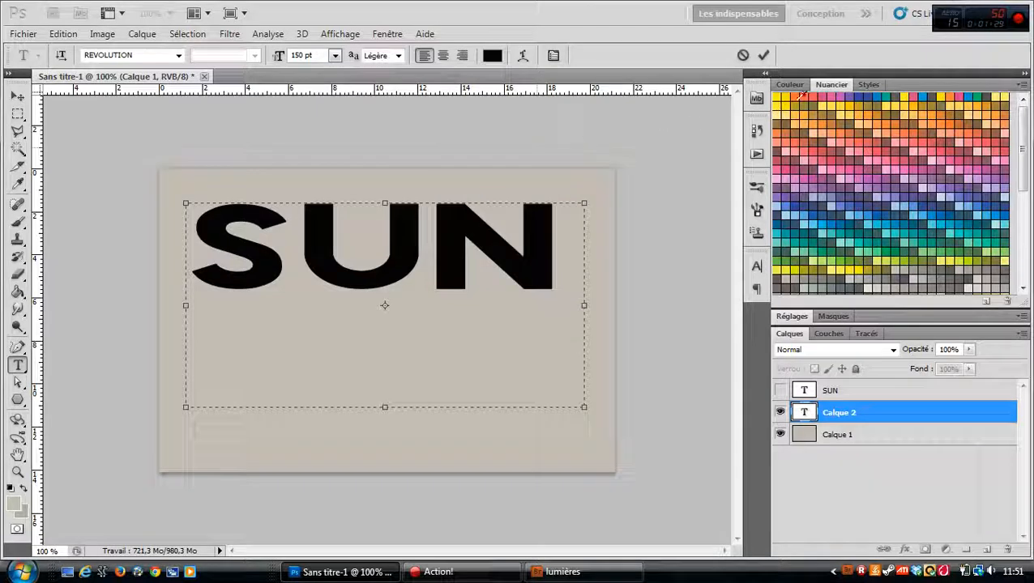
{"action": "left_click", "coordinate": [765, 56]}
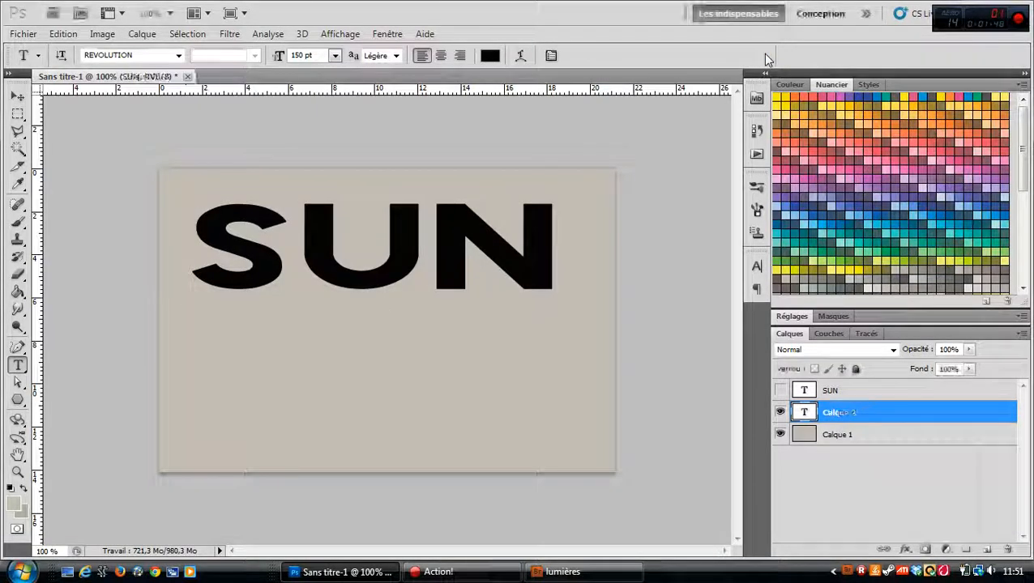
Step: Delete the older, hidden SUN text layer above the new one
{"action": "left_click", "coordinate": [830, 391]}
{"action": "right_click", "coordinate": [830, 392]}
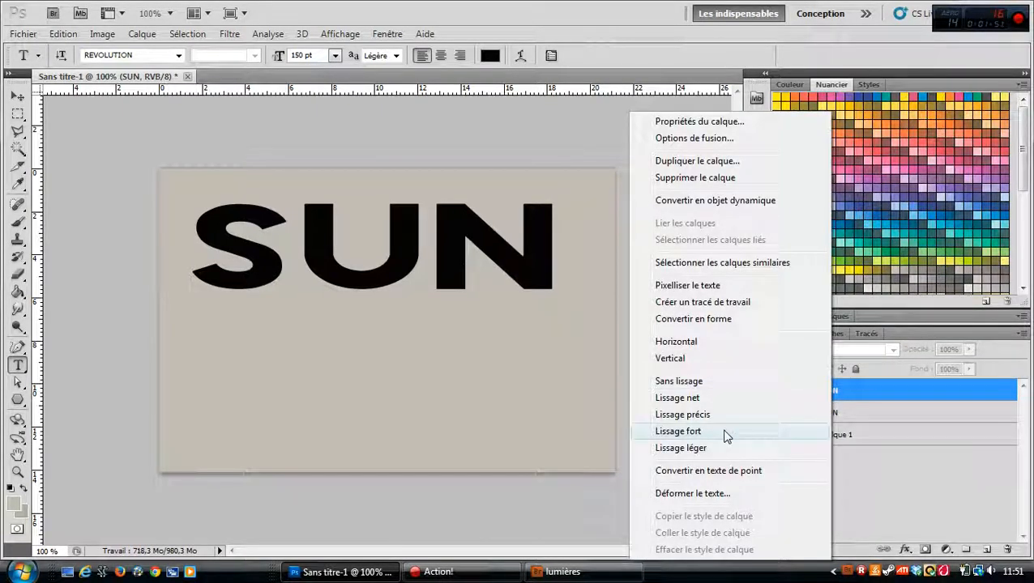
{"action": "left_click", "coordinate": [690, 177]}
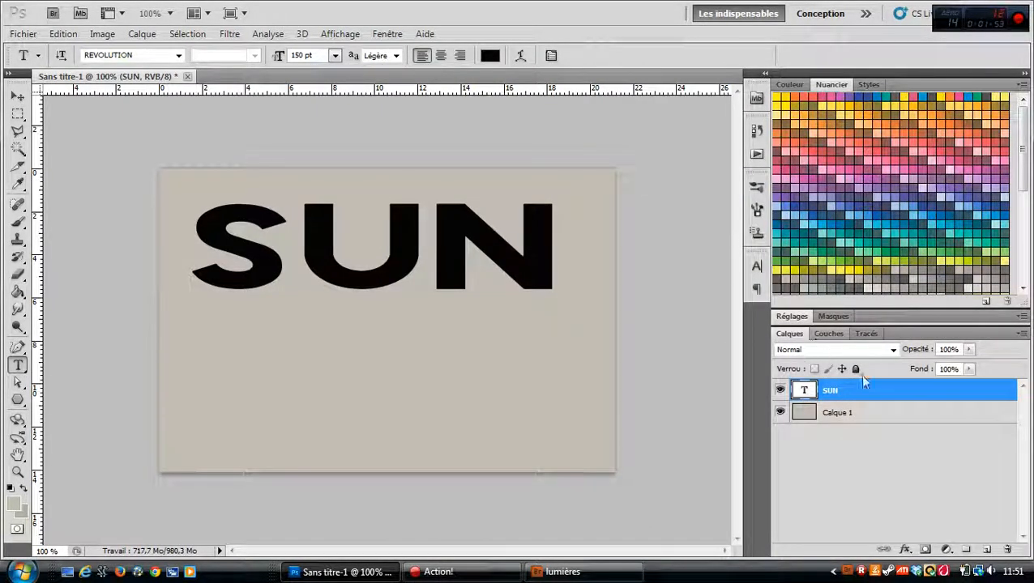
Step: Duplicate the SUN text layer twice, keeping the default copy names
{"action": "right_click", "coordinate": [884, 393]}
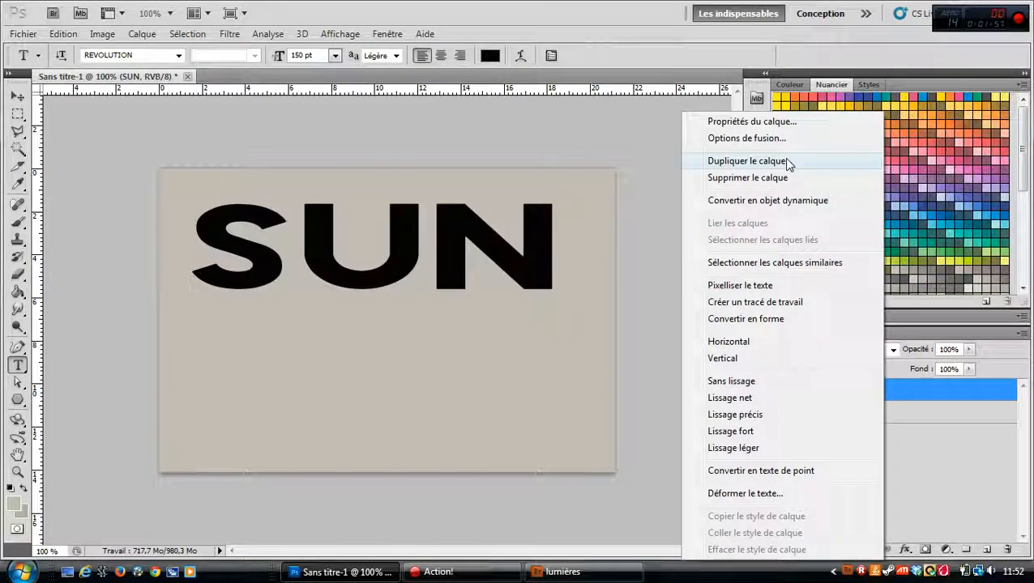
{"action": "left_click", "coordinate": [746, 161]}
{"action": "left_click", "coordinate": [653, 170]}
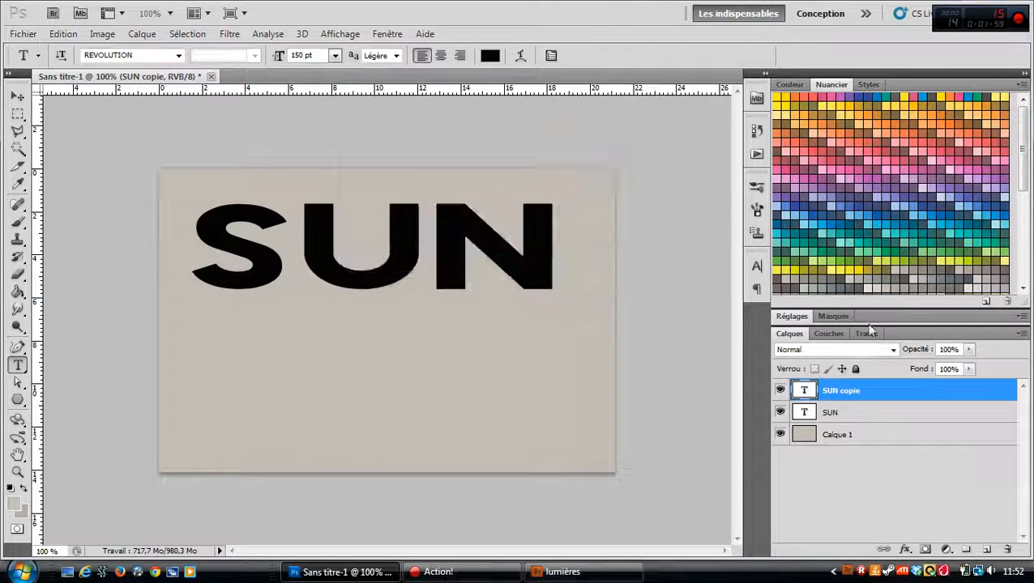
{"action": "right_click", "coordinate": [908, 395]}
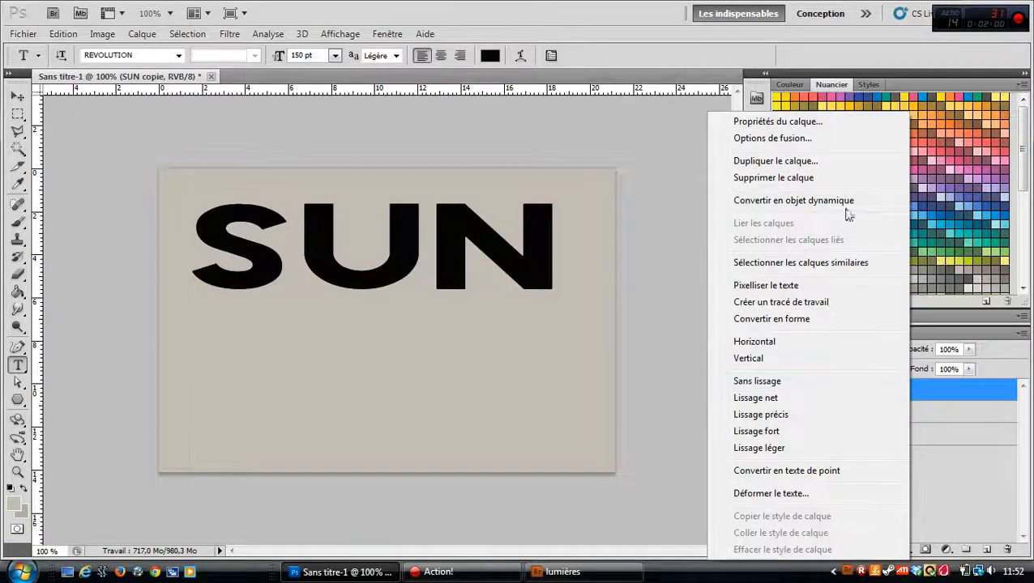
{"action": "left_click", "coordinate": [819, 162]}
{"action": "left_click", "coordinate": [656, 171]}
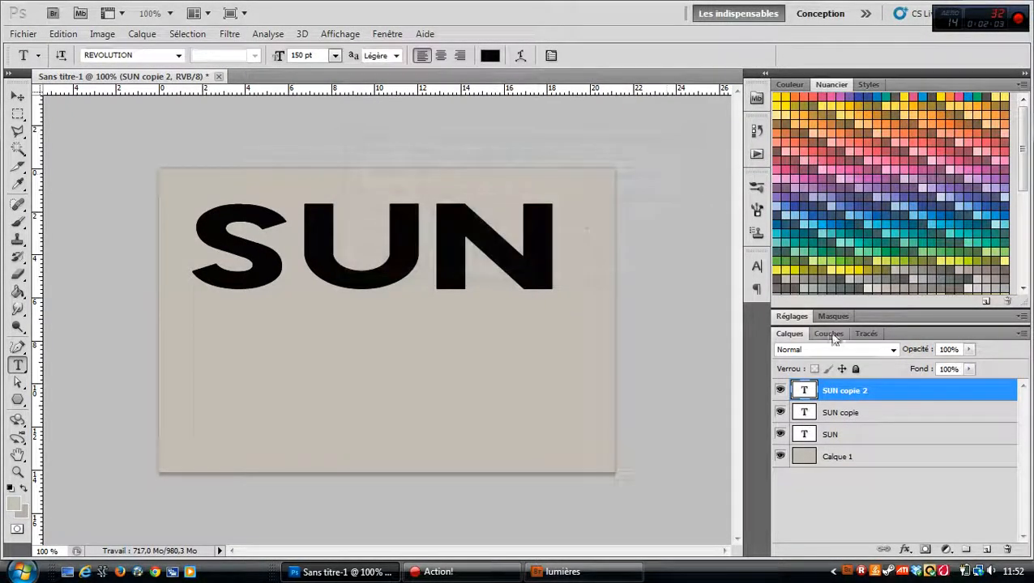
Step: Rasterize the SUN text layer and both of its copies
{"action": "right_click", "coordinate": [850, 436]}
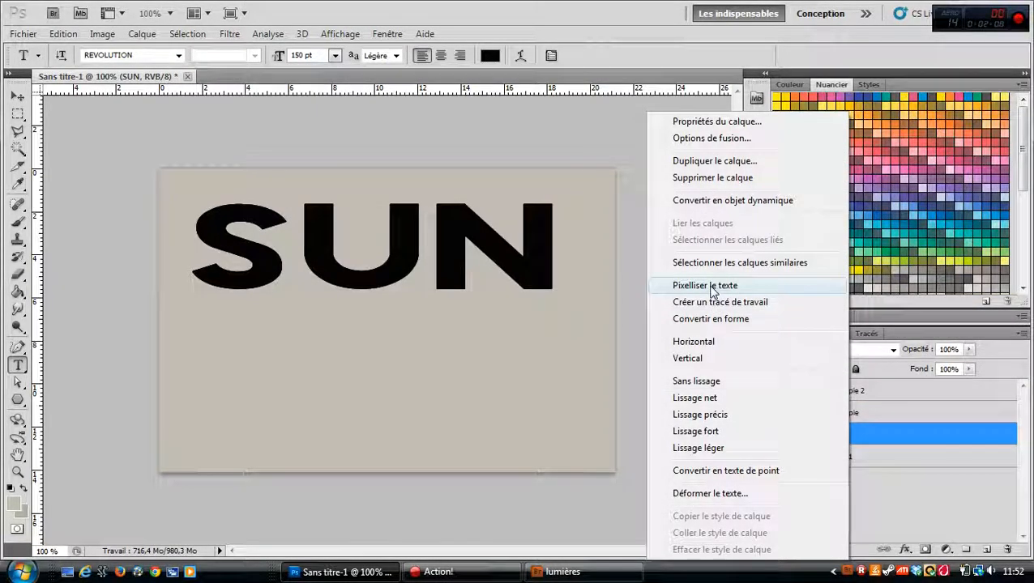
{"action": "right_click", "coordinate": [953, 436]}
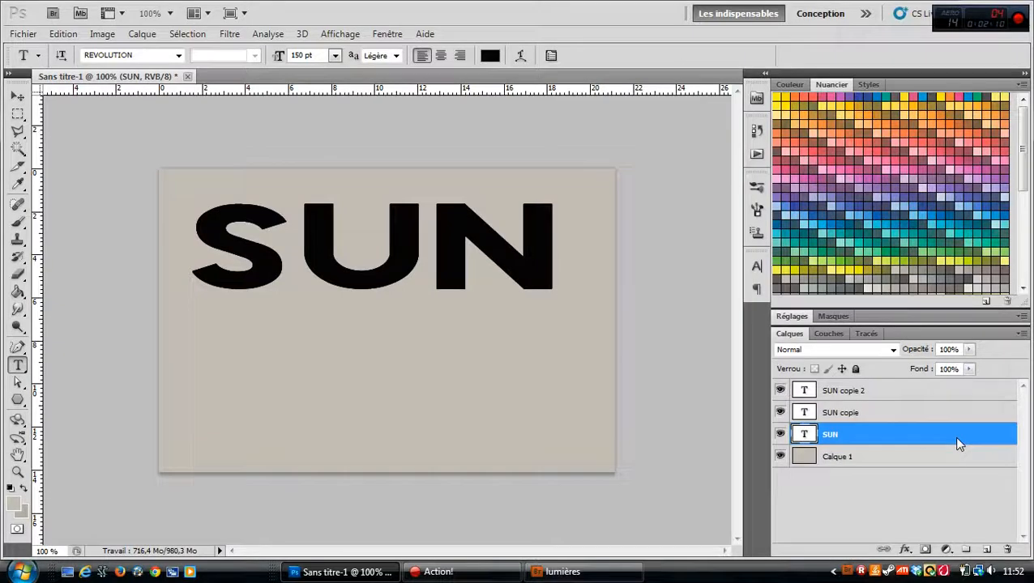
{"action": "left_click", "coordinate": [988, 439]}
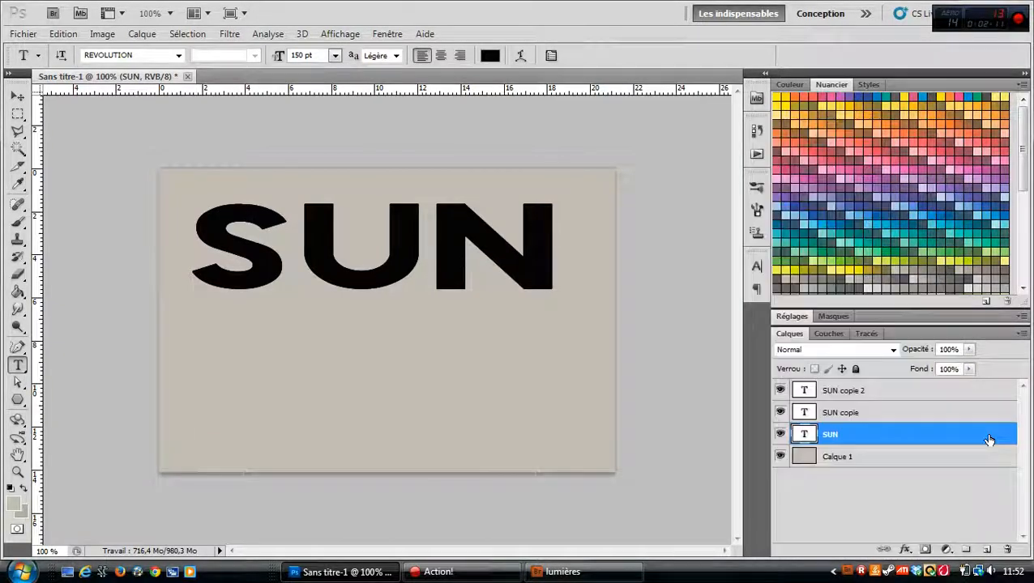
{"action": "right_click", "coordinate": [934, 432]}
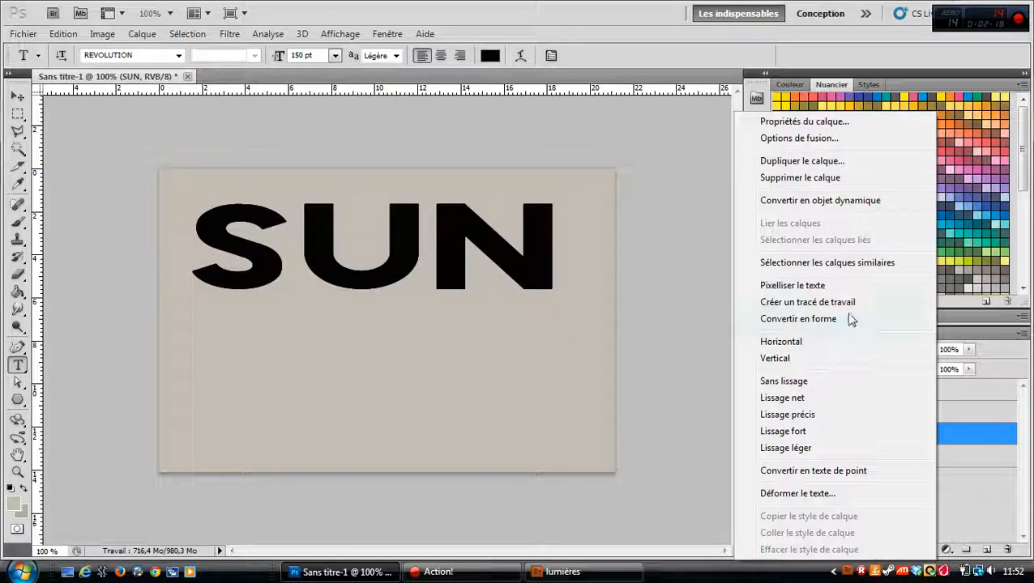
{"action": "left_click", "coordinate": [826, 288]}
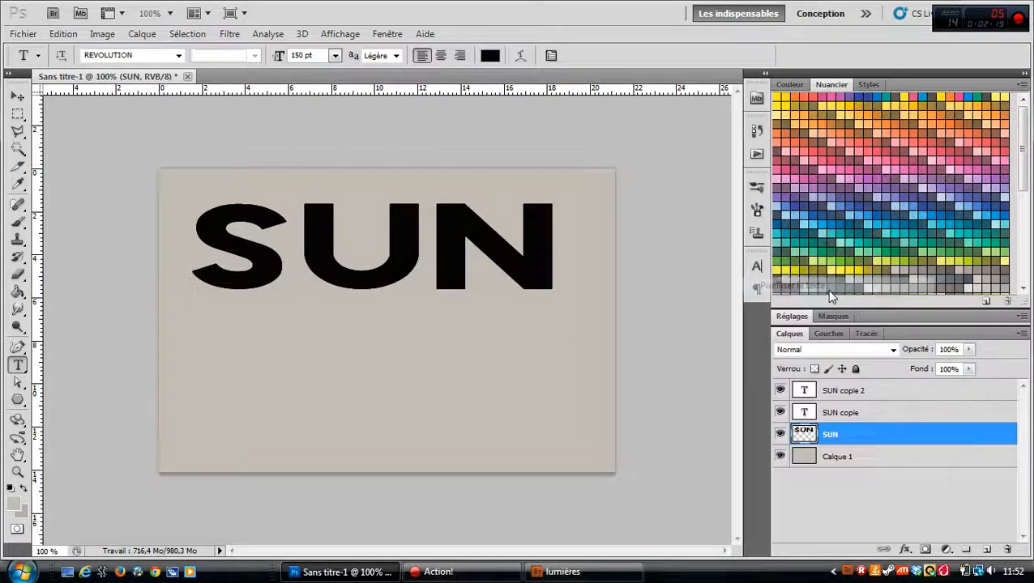
{"action": "left_click", "coordinate": [891, 415]}
{"action": "right_click", "coordinate": [891, 408]}
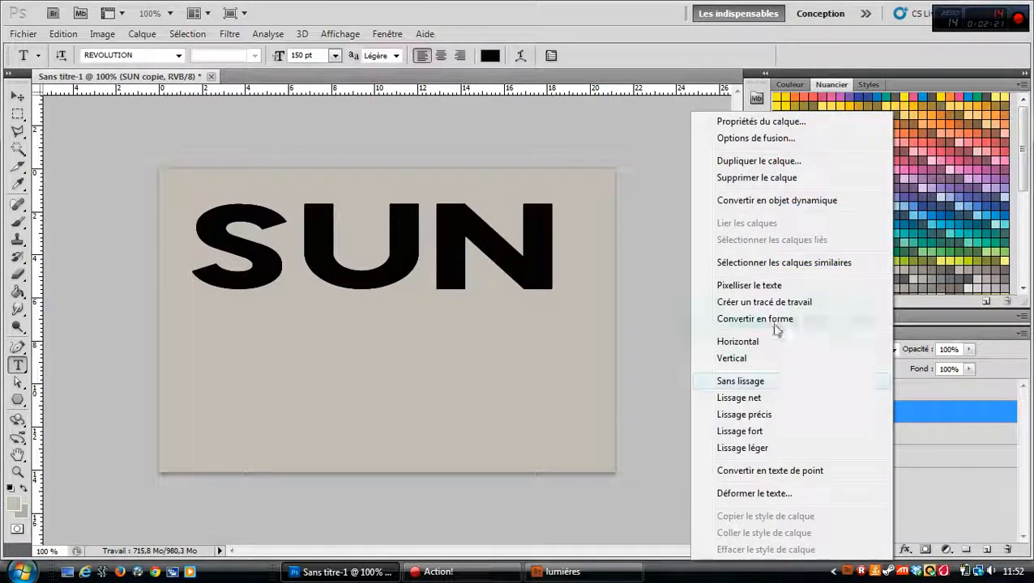
{"action": "left_click", "coordinate": [754, 288]}
{"action": "left_click", "coordinate": [888, 391]}
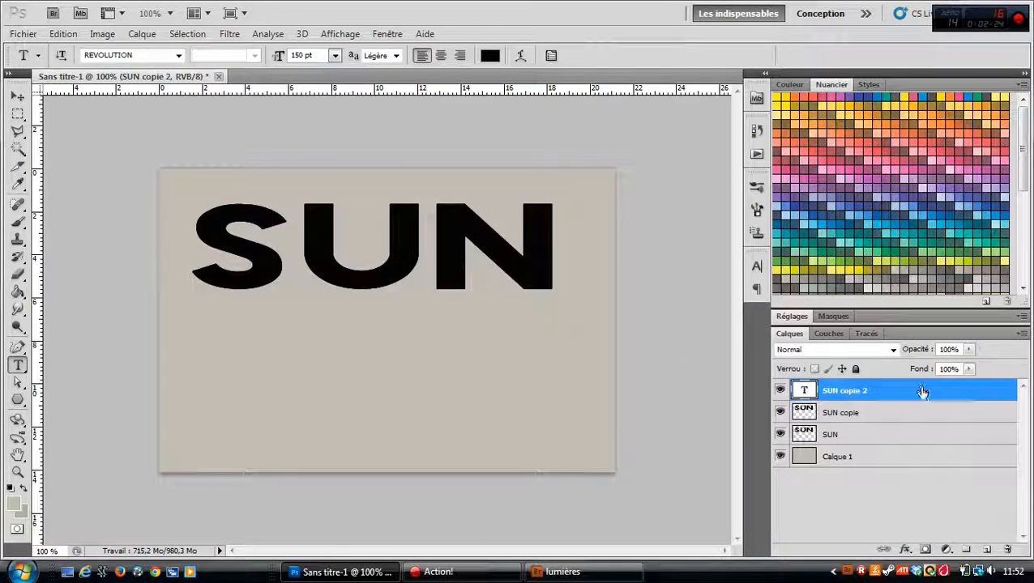
{"action": "right_click", "coordinate": [922, 392]}
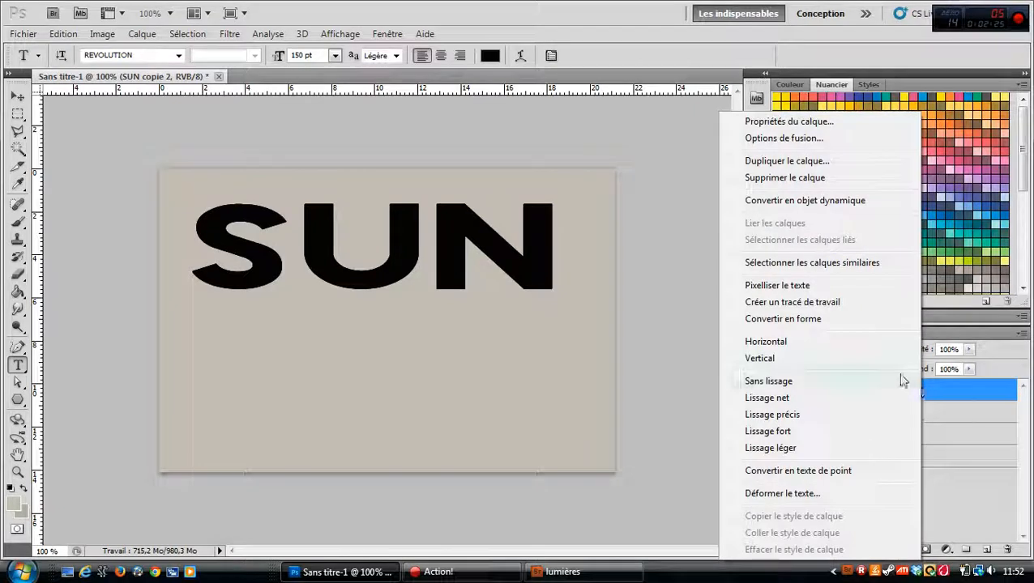
{"action": "left_click", "coordinate": [792, 278]}
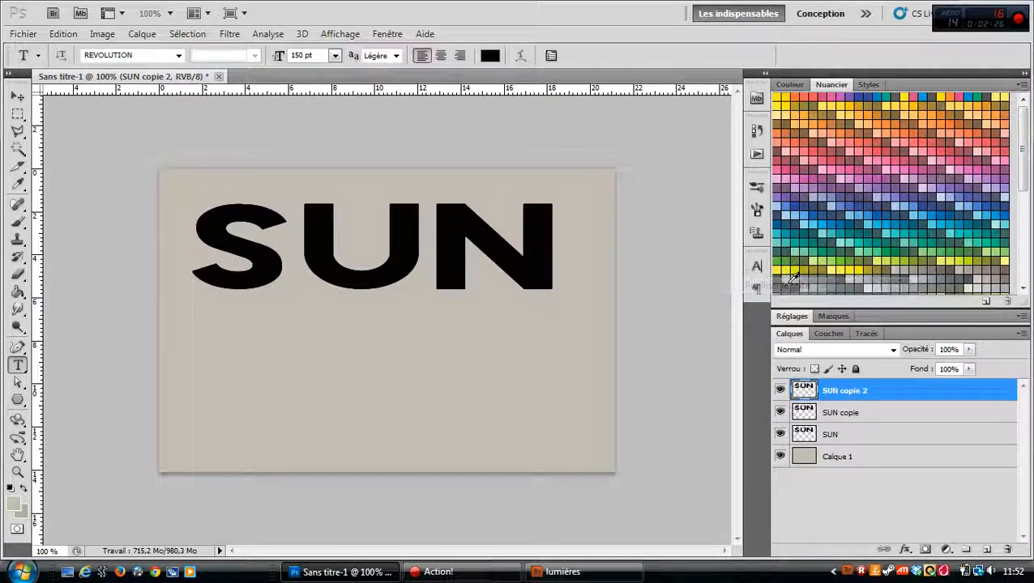
Step: Hide the SUN copie 2 and SUN copie layers and make the original SUN layer active
{"action": "left_click", "coordinate": [779, 391]}
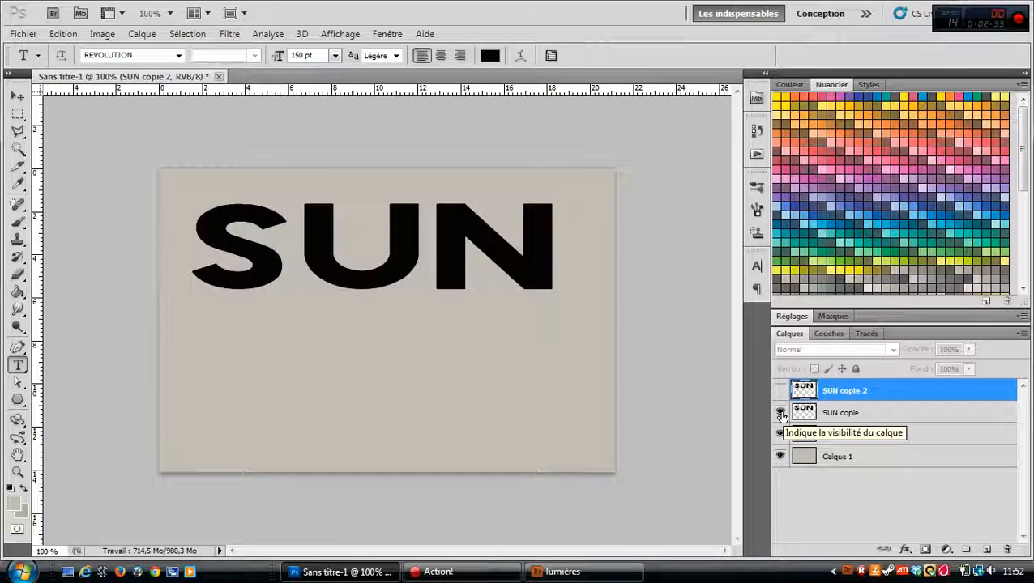
{"action": "left_click", "coordinate": [779, 413]}
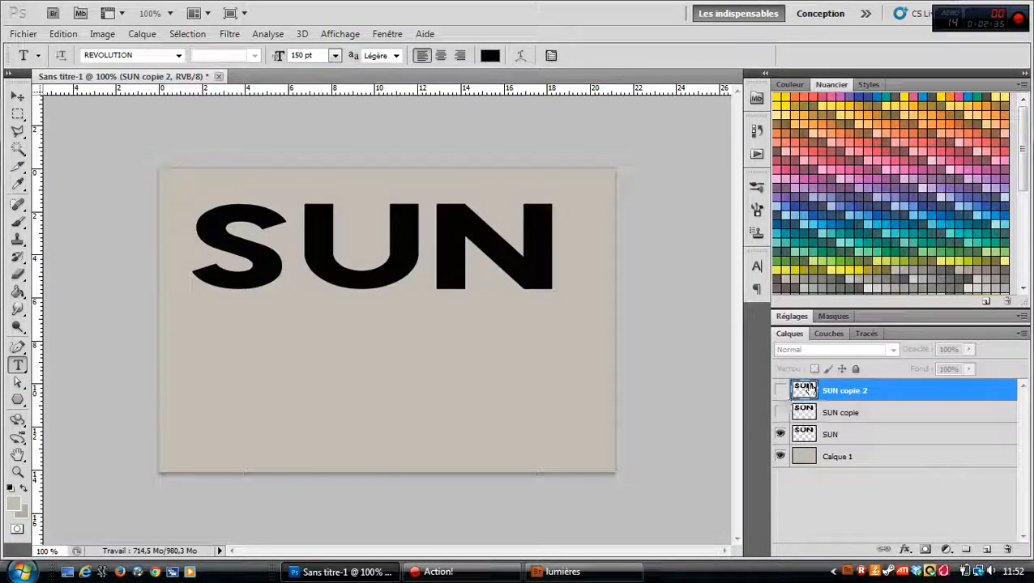
{"action": "left_click", "coordinate": [856, 436]}
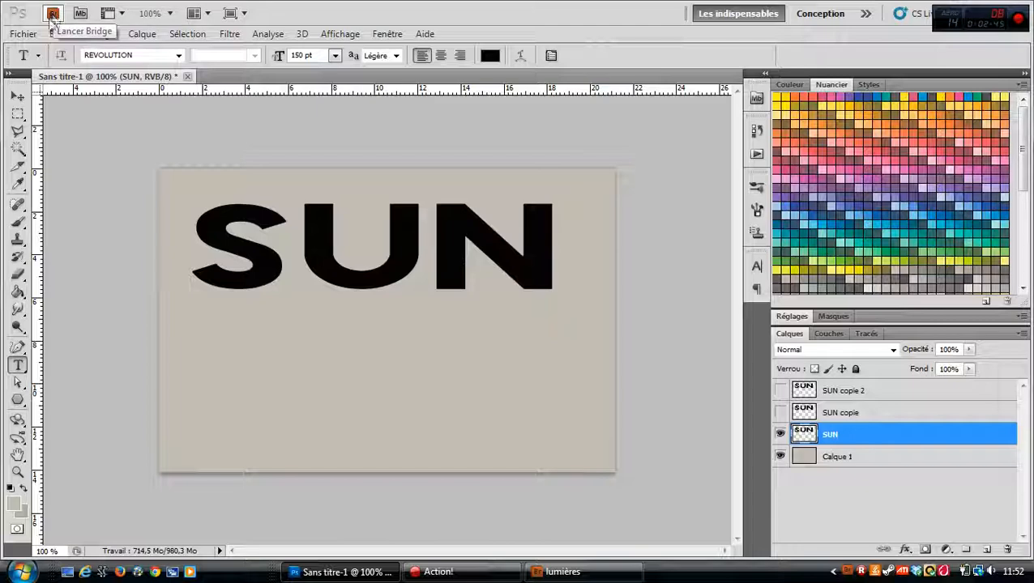
Step: Switch to Bridge and open EtiAmmos_blog_38598595.jpg from the lumières folder in Photoshop
{"action": "left_click", "coordinate": [25, 33]}
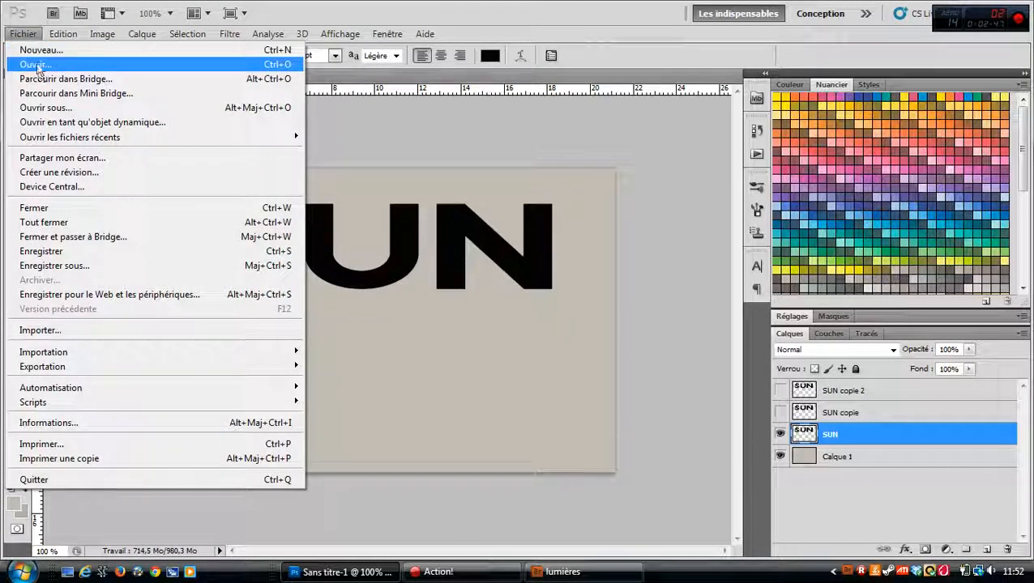
{"action": "left_click", "coordinate": [24, 33]}
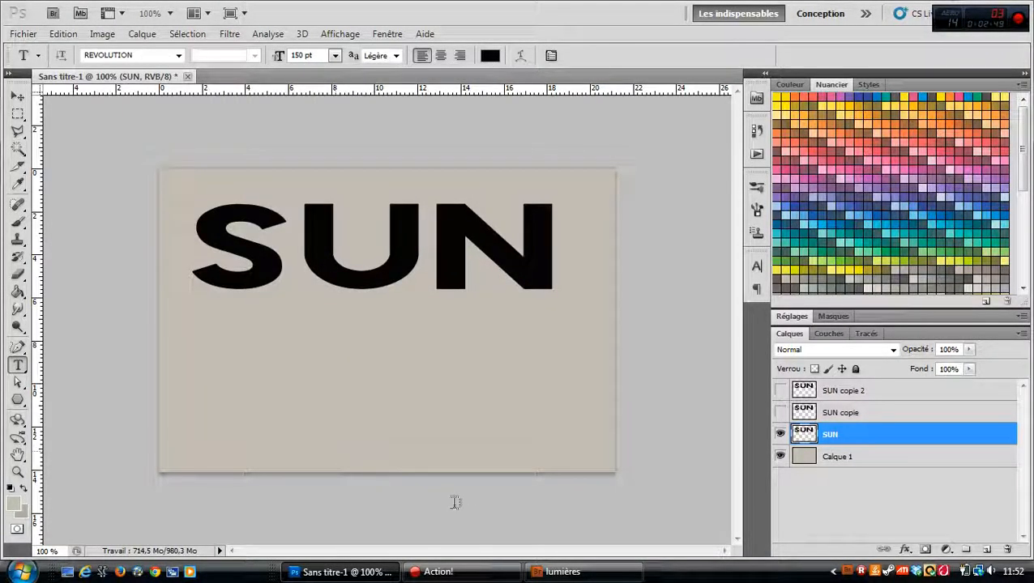
{"action": "left_click", "coordinate": [567, 572]}
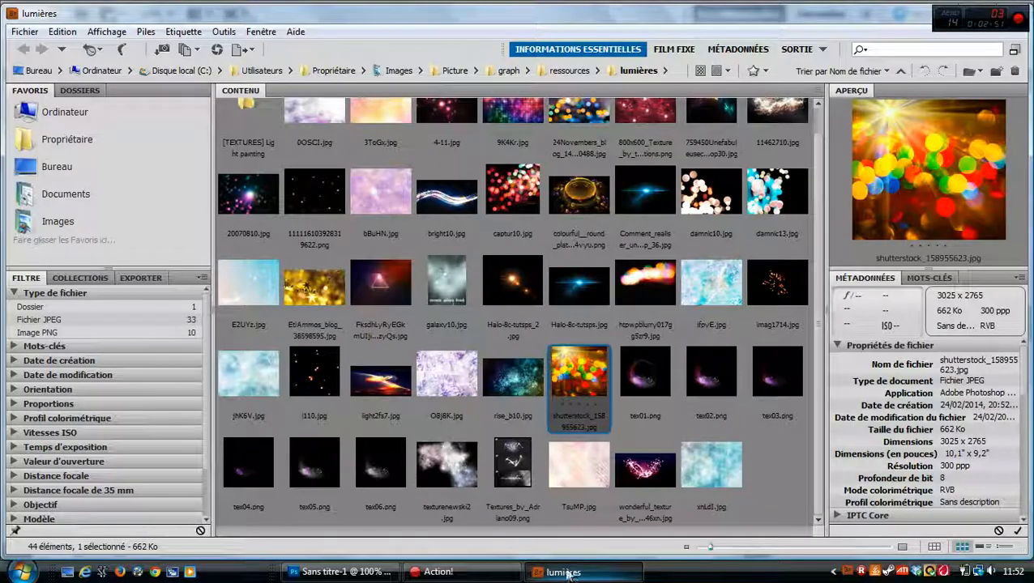
{"action": "left_click", "coordinate": [314, 292]}
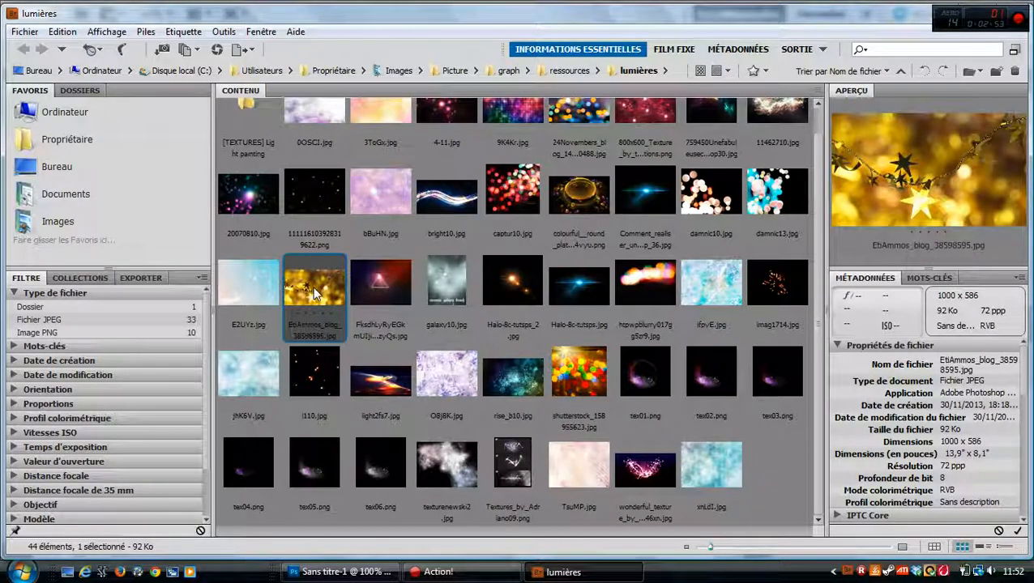
{"action": "double_click", "coordinate": [316, 291]}
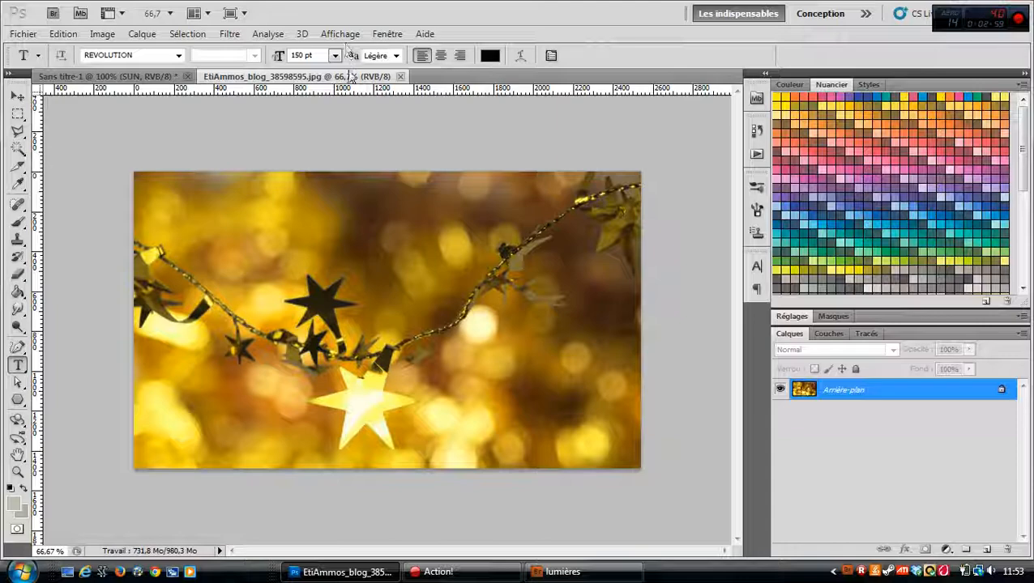
Step: Float the golden star photo's window, move the photo into the SUN document above the SUN layer, and close the photo file
{"action": "left_click_drag", "start_coordinate": [350, 78], "coordinate": [207, 150]}
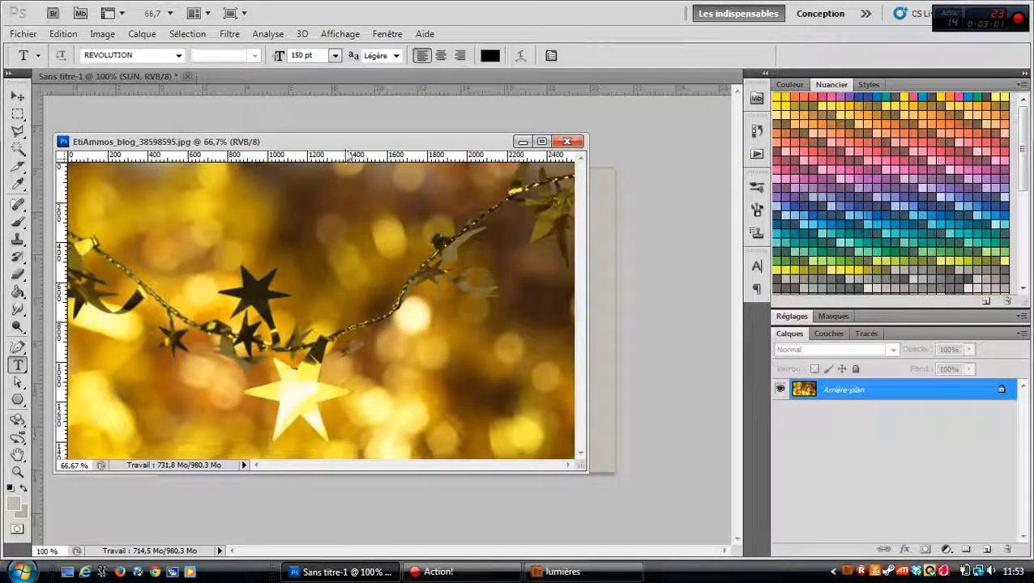
{"action": "left_click_drag", "start_coordinate": [375, 143], "coordinate": [104, 313]}
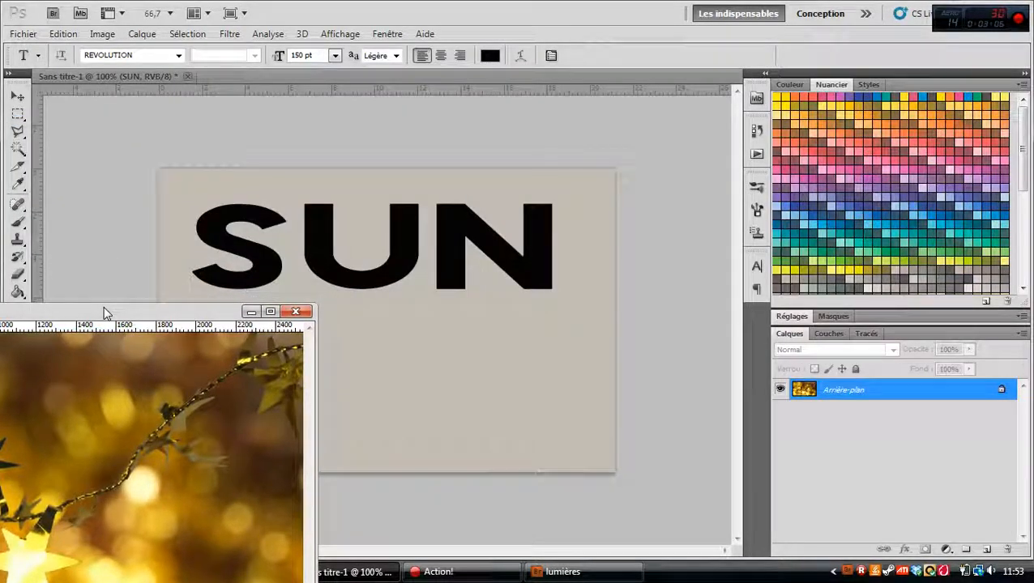
{"action": "left_click", "coordinate": [18, 97]}
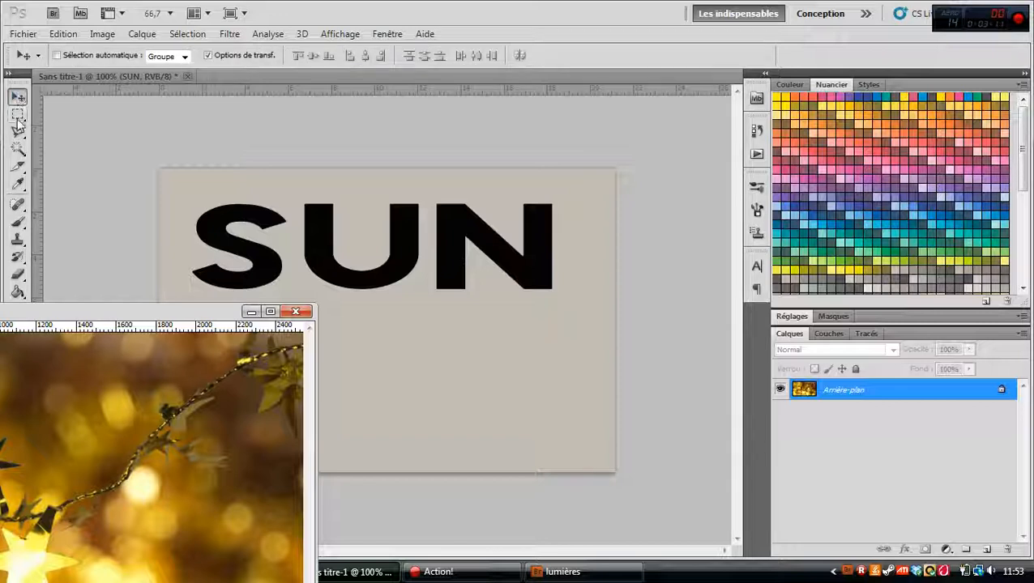
{"action": "left_click_drag", "start_coordinate": [161, 411], "coordinate": [401, 247]}
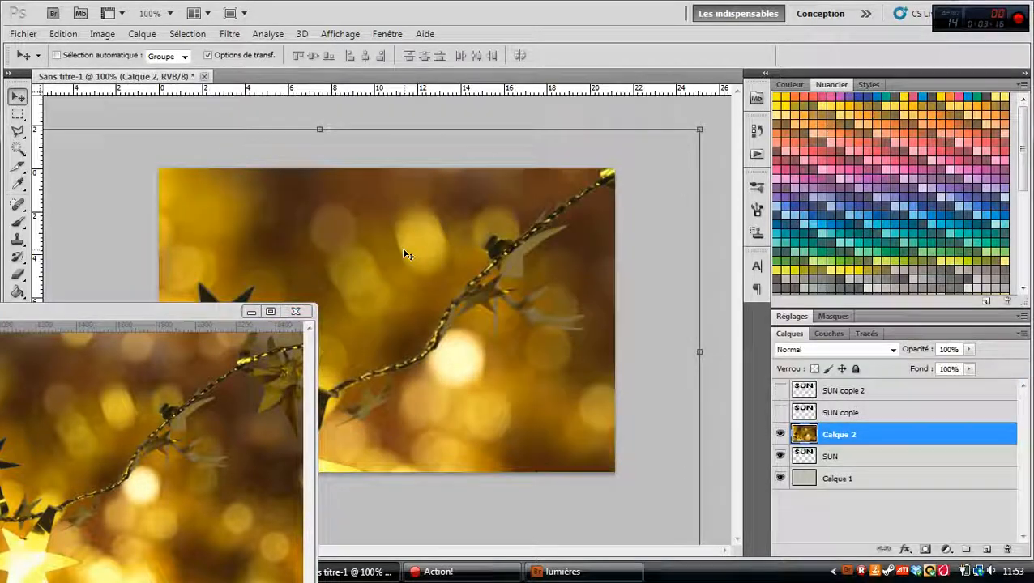
{"action": "left_click", "coordinate": [296, 313]}
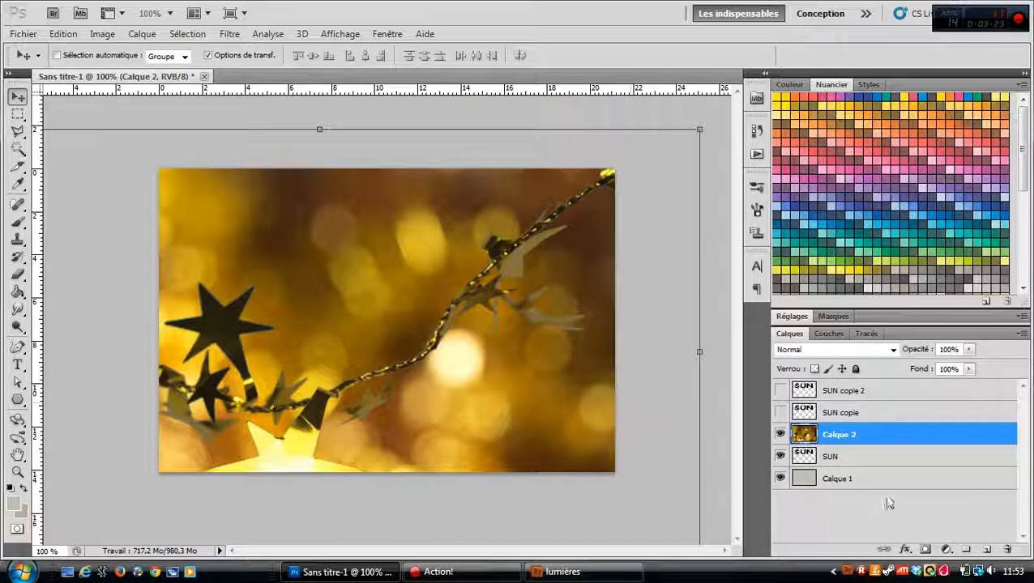
Step: Make the SUN layer active, then hide and show the golden photo layer to check the text beneath it
{"action": "left_click", "coordinate": [858, 460]}
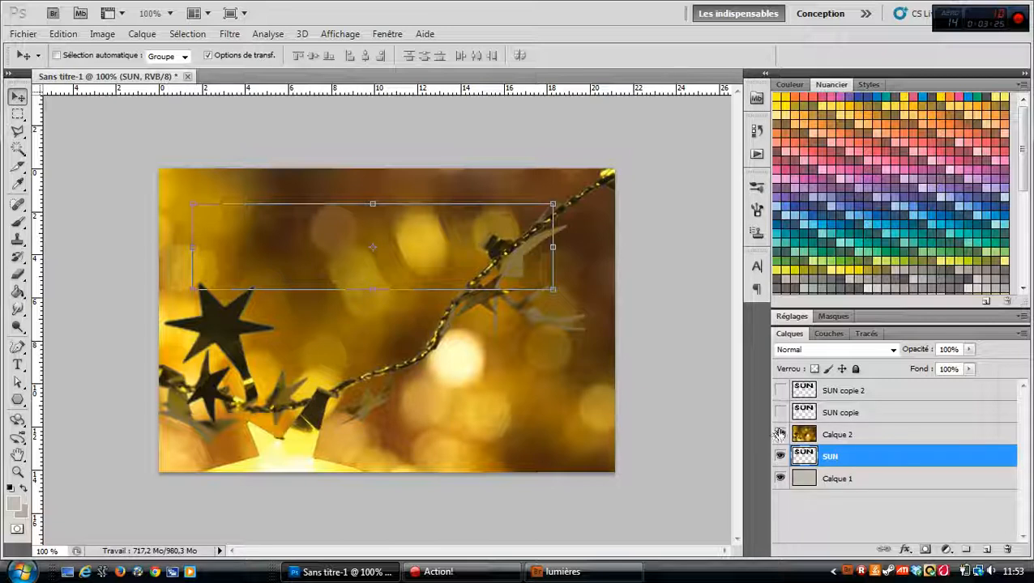
{"action": "left_click", "coordinate": [780, 435]}
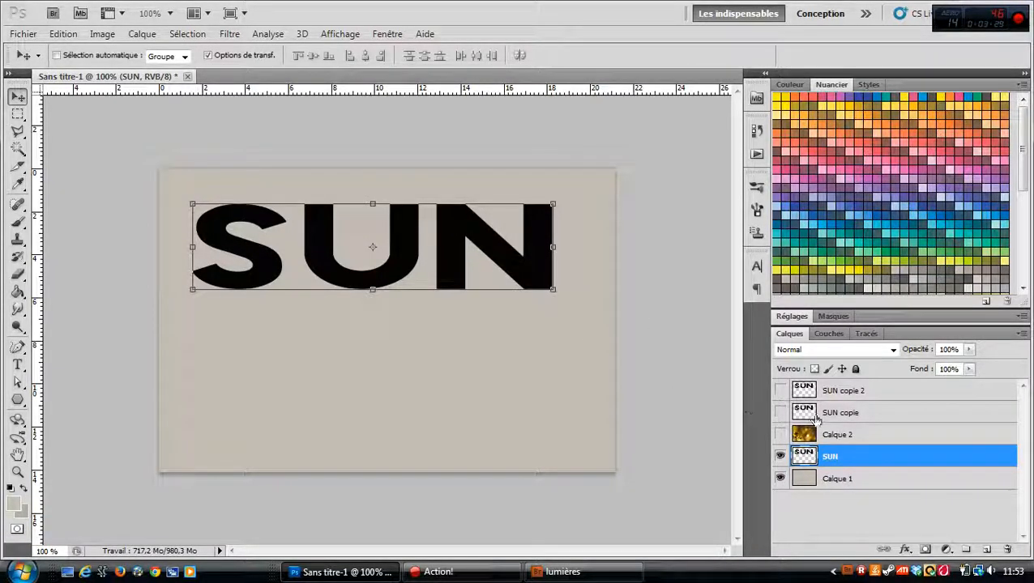
{"action": "left_click", "coordinate": [779, 434]}
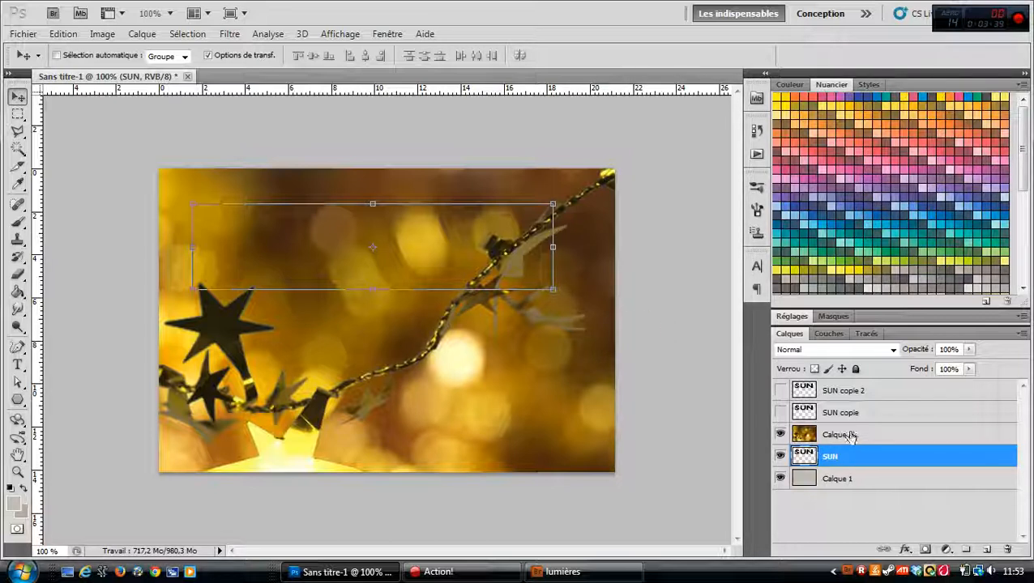
Step: Make the golden photo layer a clipping mask on the SUN text layer
{"action": "left_click", "coordinate": [877, 437]}
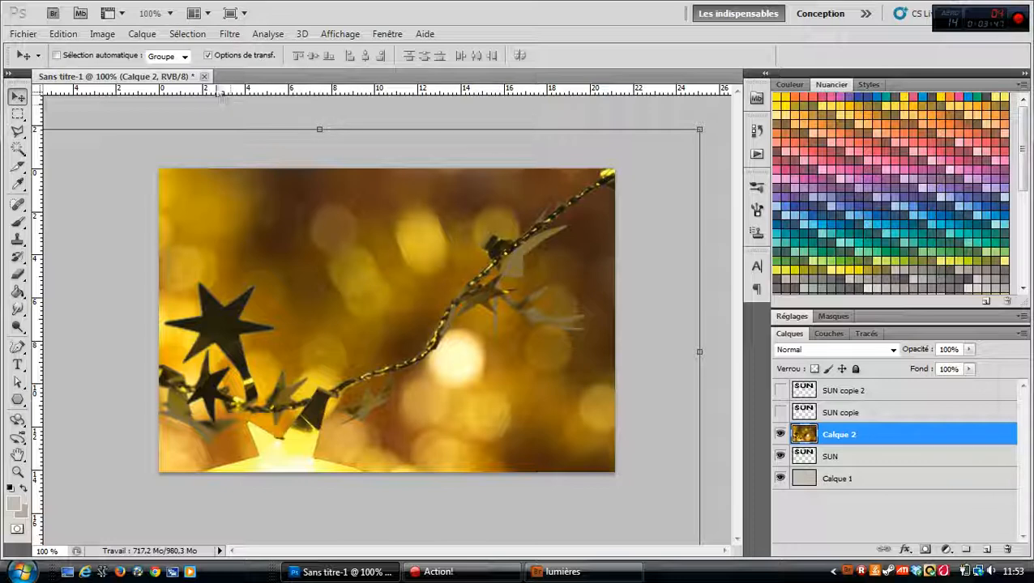
{"action": "left_click", "coordinate": [142, 34]}
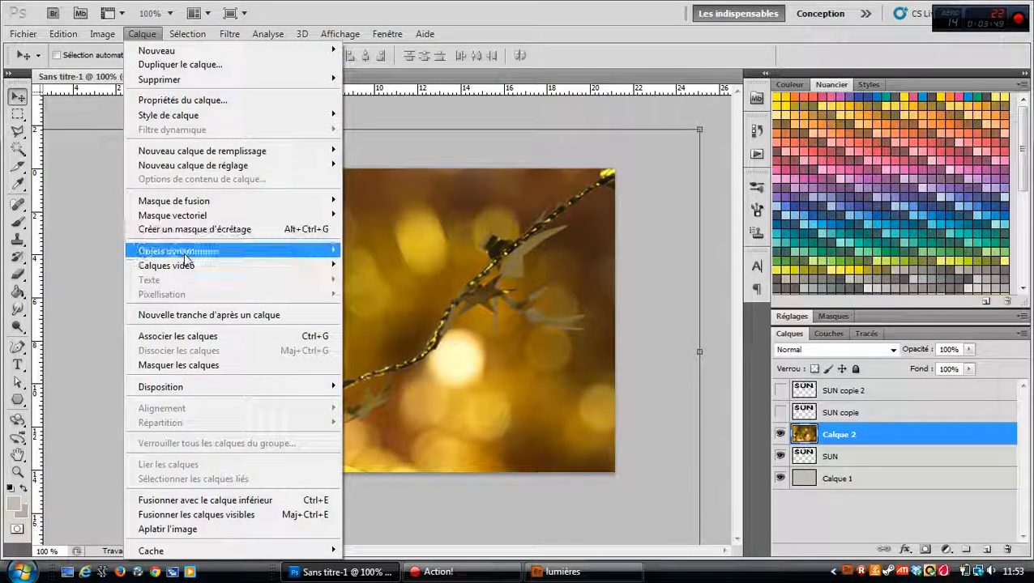
{"action": "mouse_move", "coordinate": [185, 256]}
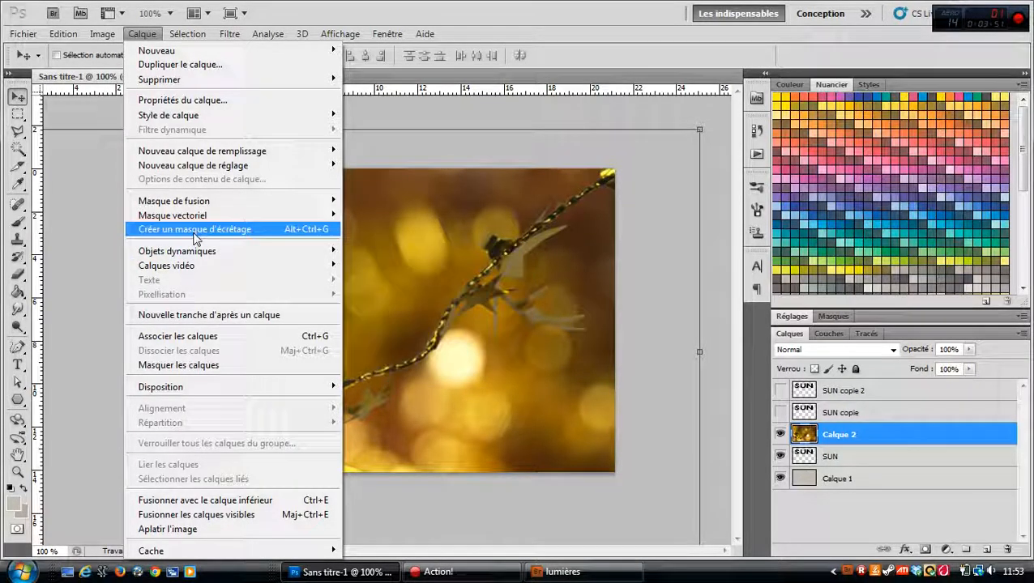
{"action": "left_click", "coordinate": [197, 230]}
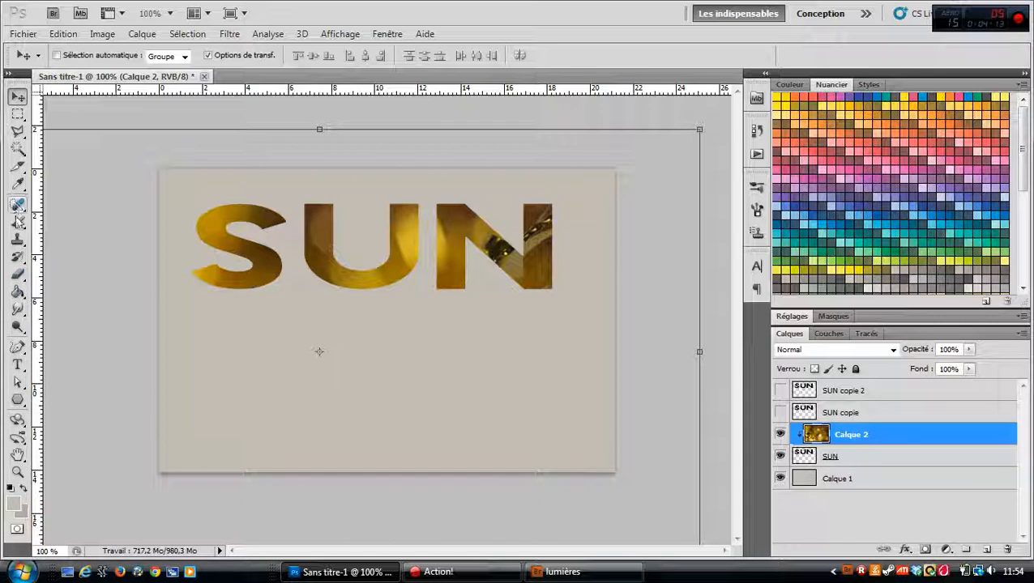
Step: Set up the Eraser with a hard round brush at 127 px and 100% hardness
{"action": "left_click", "coordinate": [17, 274]}
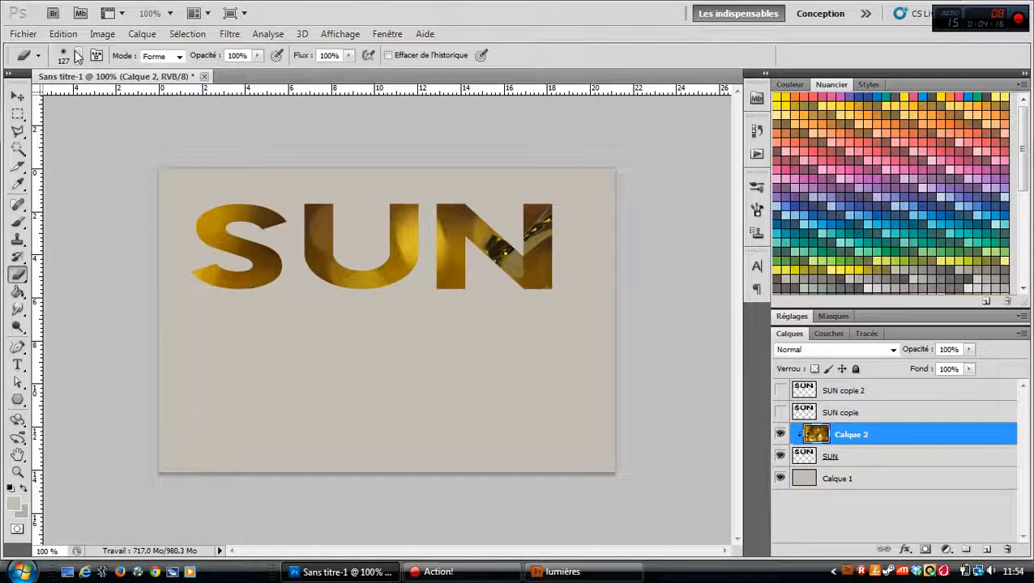
{"action": "left_click", "coordinate": [78, 55]}
{"action": "left_click", "coordinate": [99, 156]}
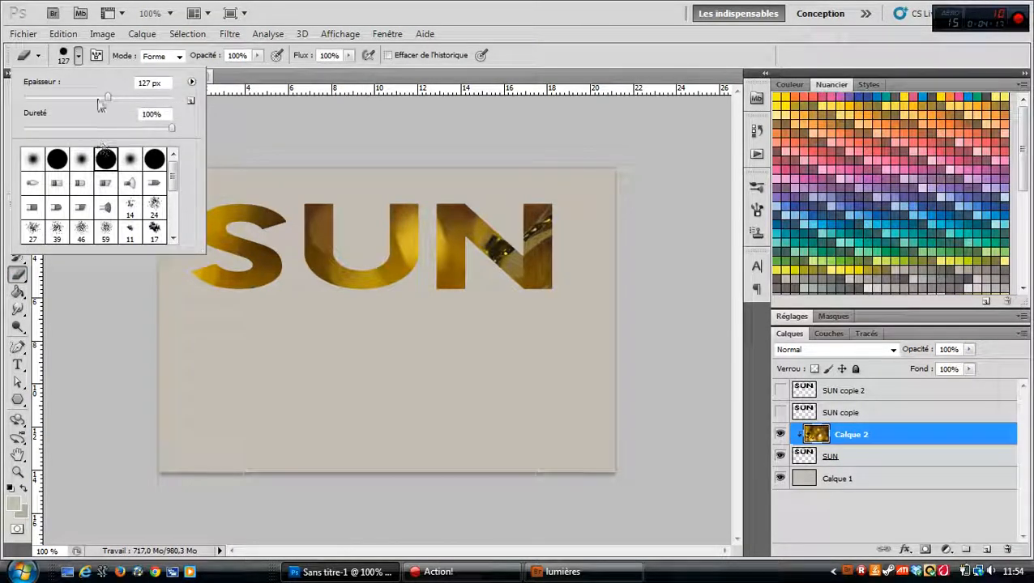
{"action": "left_click", "coordinate": [79, 57]}
{"action": "mouse_move", "coordinate": [512, 274]}
{"action": "left_mouse_down"}
{"action": "mouse_move", "coordinate": [530, 270]}
{"action": "mouse_move", "coordinate": [523, 217]}
{"action": "left_mouse_up"}
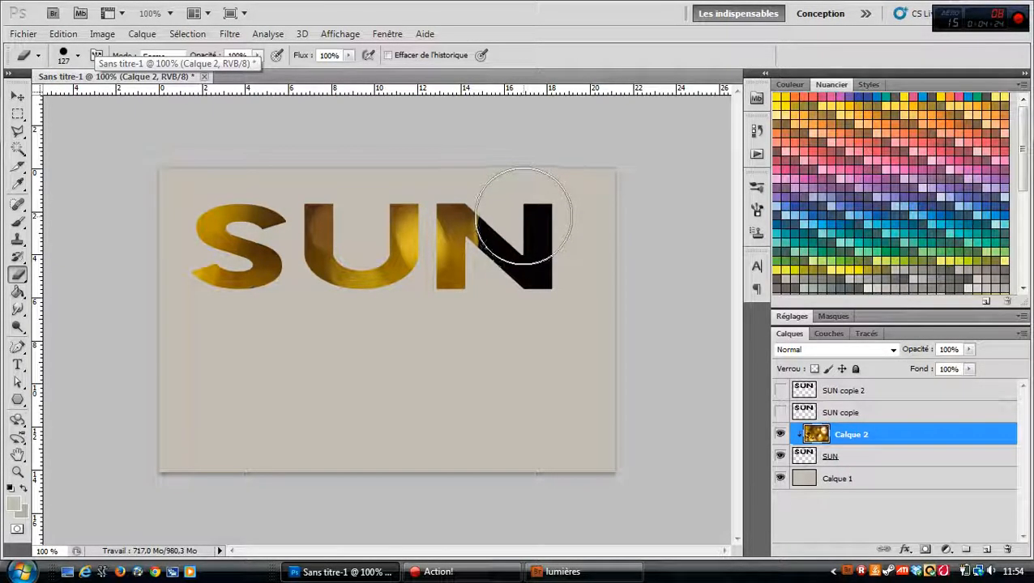
{"action": "left_click", "coordinate": [69, 34]}
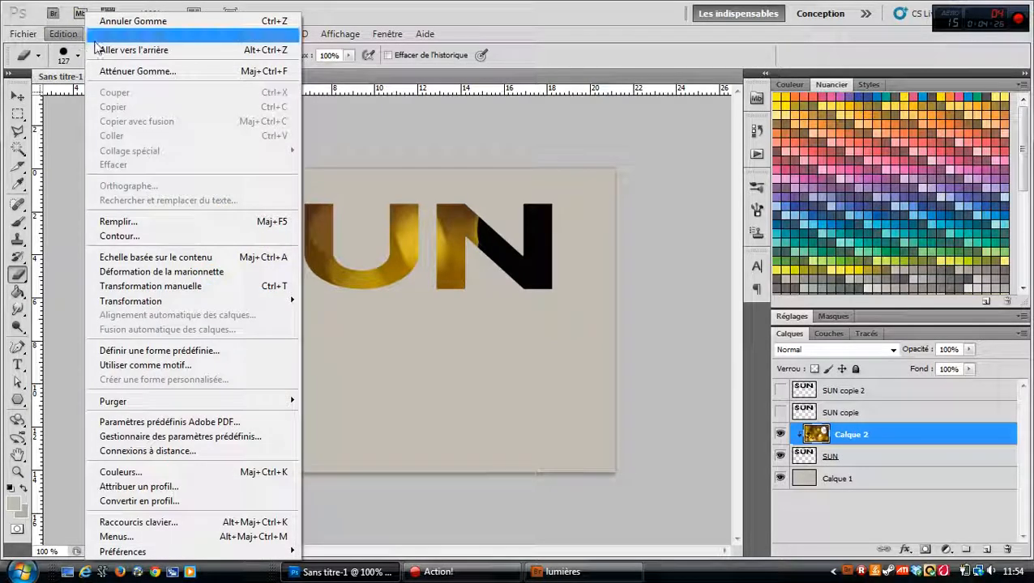
{"action": "left_click", "coordinate": [134, 49]}
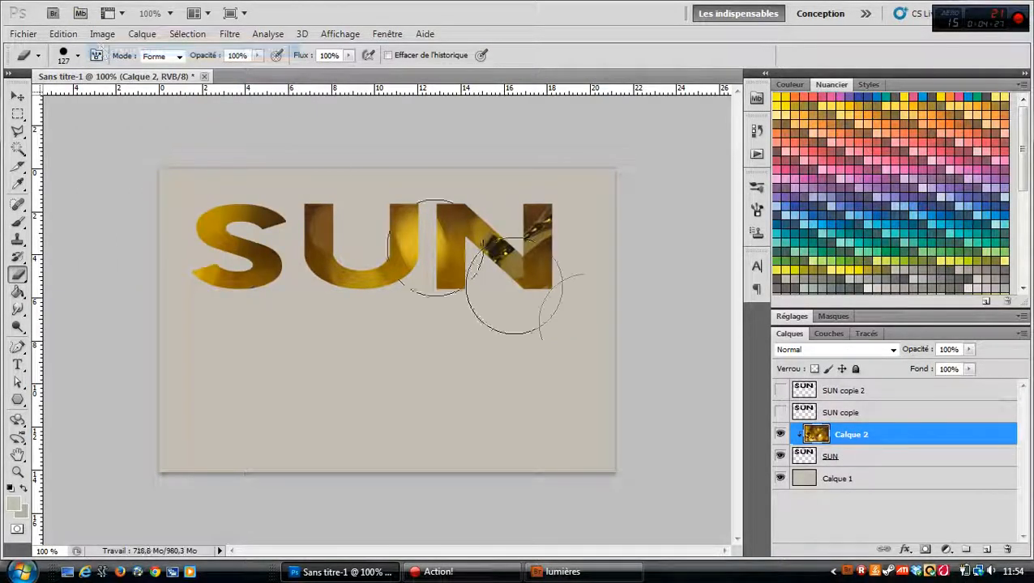
Step: Erase the U and N from the SUN layer, leaving only the S, and show the SUN copie layer
{"action": "left_click", "coordinate": [872, 460]}
{"action": "mouse_move", "coordinate": [567, 196]}
{"action": "left_mouse_down"}
{"action": "mouse_move", "coordinate": [547, 196]}
{"action": "mouse_move", "coordinate": [493, 247]}
{"action": "mouse_move", "coordinate": [484, 234]}
{"action": "left_mouse_up"}
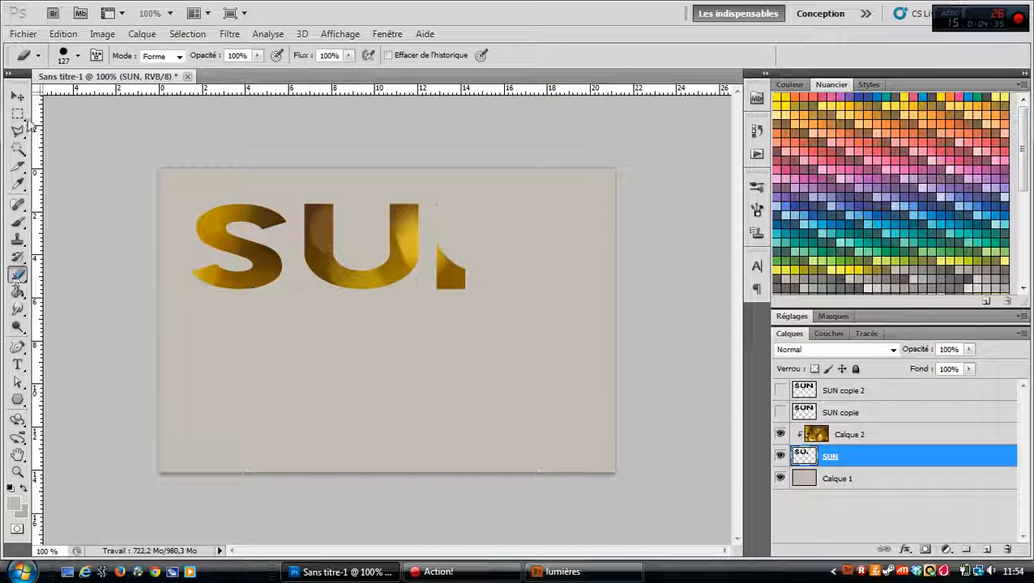
{"action": "left_click", "coordinate": [78, 56]}
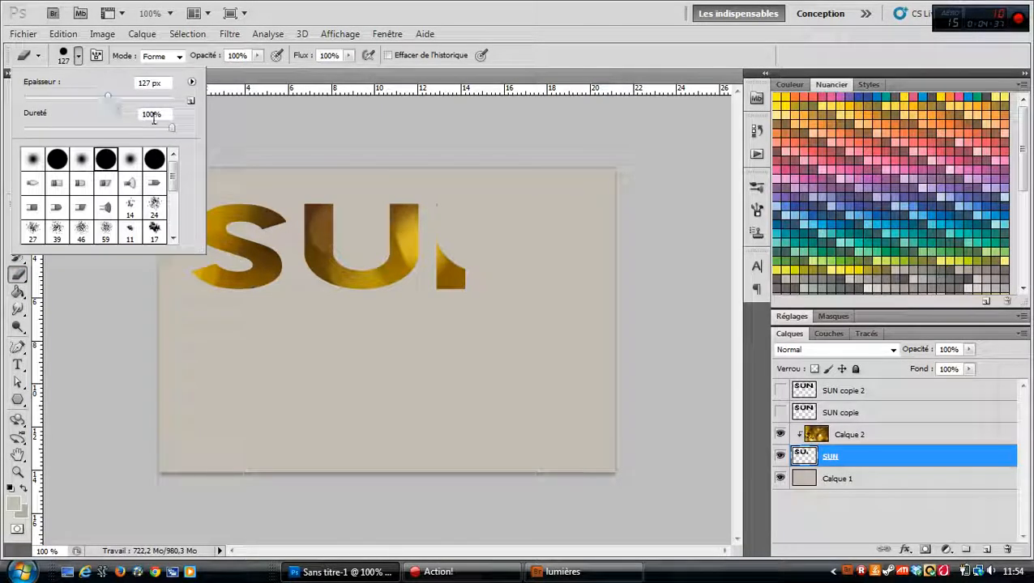
{"action": "left_click", "coordinate": [78, 56]}
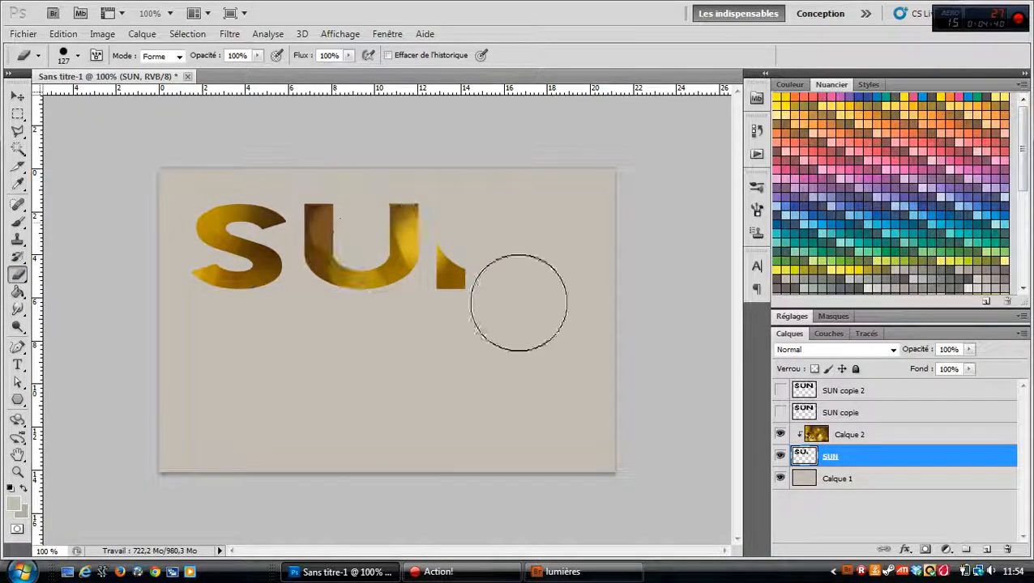
{"action": "mouse_move", "coordinate": [514, 307]}
{"action": "left_mouse_down"}
{"action": "mouse_move", "coordinate": [461, 242]}
{"action": "mouse_move", "coordinate": [478, 307]}
{"action": "mouse_move", "coordinate": [405, 239]}
{"action": "mouse_move", "coordinate": [350, 228]}
{"action": "mouse_move", "coordinate": [341, 191]}
{"action": "left_mouse_up"}
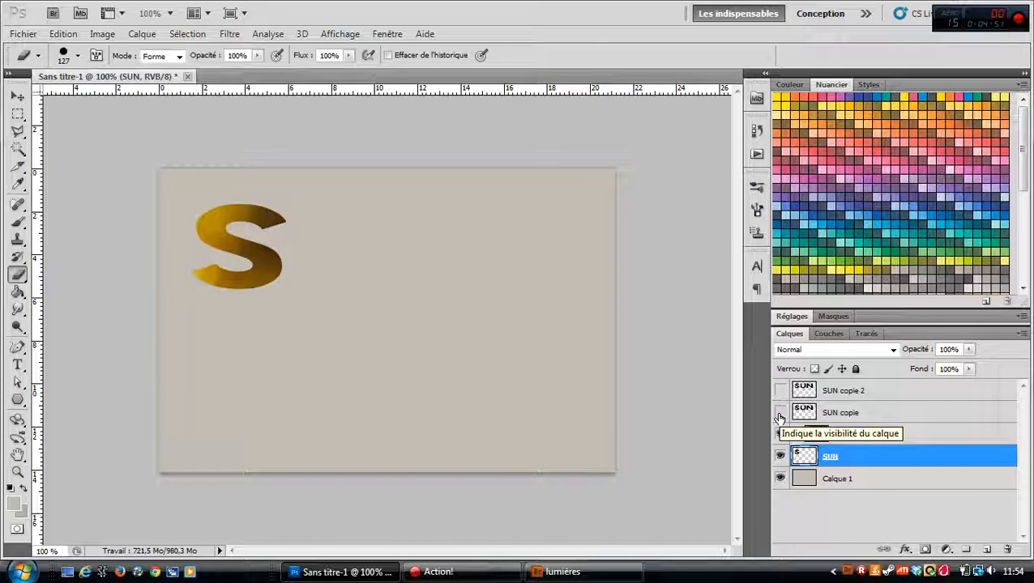
{"action": "left_click", "coordinate": [779, 415]}
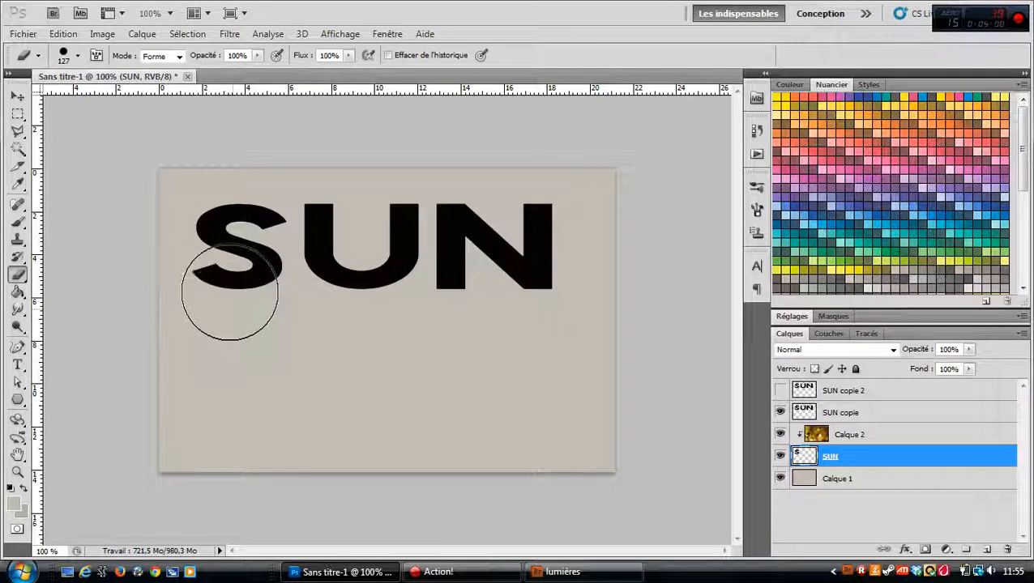
{"action": "mouse_move", "coordinate": [226, 276]}
{"action": "left_mouse_down"}
{"action": "mouse_move", "coordinate": [271, 341]}
{"action": "mouse_move", "coordinate": [302, 361]}
{"action": "left_mouse_up"}
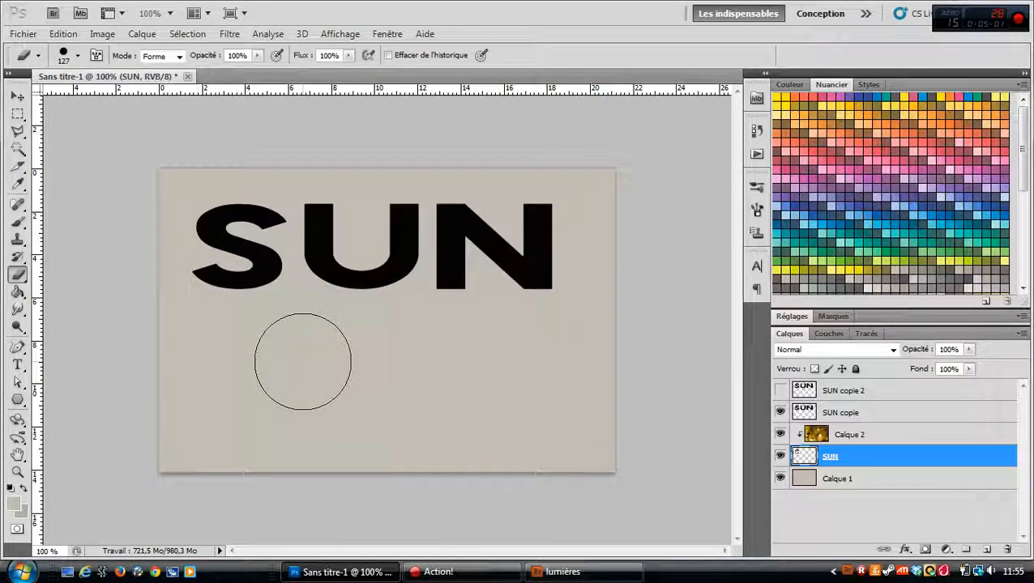
{"action": "left_click", "coordinate": [62, 34]}
{"action": "left_click", "coordinate": [81, 47]}
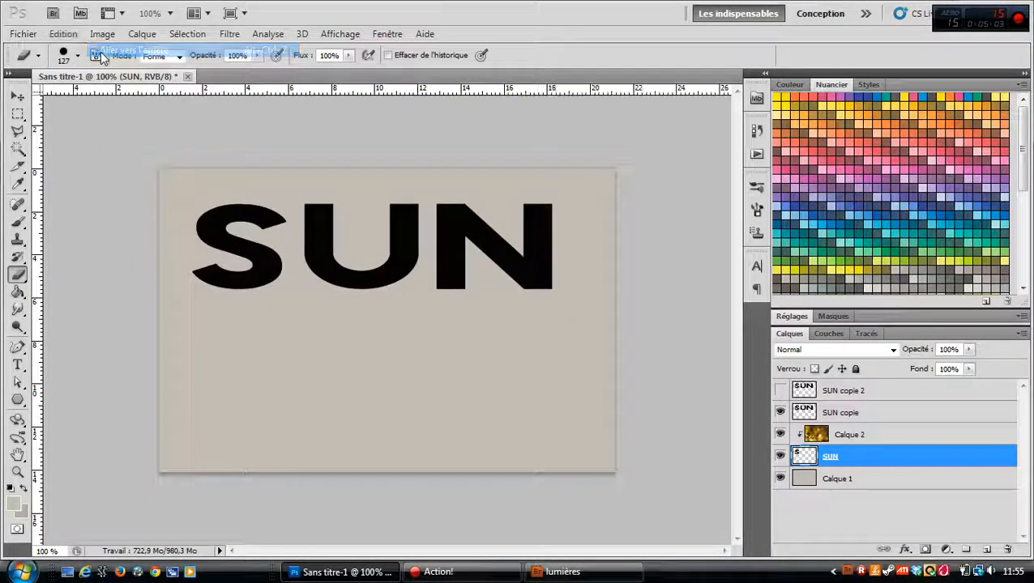
Step: Erase the S and the N from the SUN copie layer, leaving only the U
{"action": "left_click", "coordinate": [878, 416]}
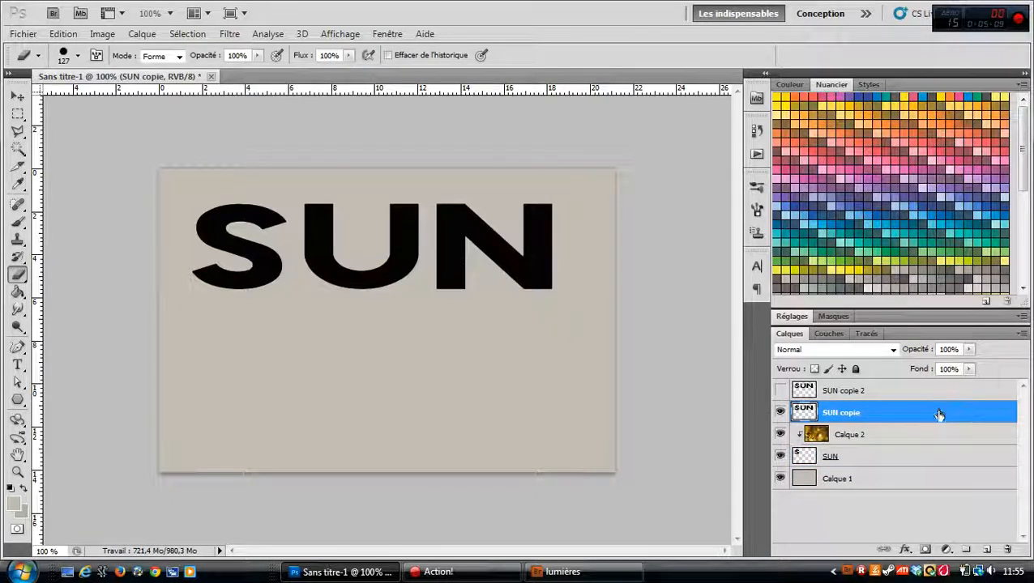
{"action": "mouse_move", "coordinate": [213, 191]}
{"action": "left_mouse_down"}
{"action": "mouse_move", "coordinate": [216, 284]}
{"action": "mouse_move", "coordinate": [251, 203]}
{"action": "mouse_move", "coordinate": [244, 303]}
{"action": "mouse_move", "coordinate": [217, 208]}
{"action": "mouse_move", "coordinate": [214, 306]}
{"action": "mouse_move", "coordinate": [229, 209]}
{"action": "mouse_move", "coordinate": [233, 278]}
{"action": "mouse_move", "coordinate": [237, 223]}
{"action": "mouse_move", "coordinate": [210, 291]}
{"action": "mouse_move", "coordinate": [235, 199]}
{"action": "left_mouse_up"}
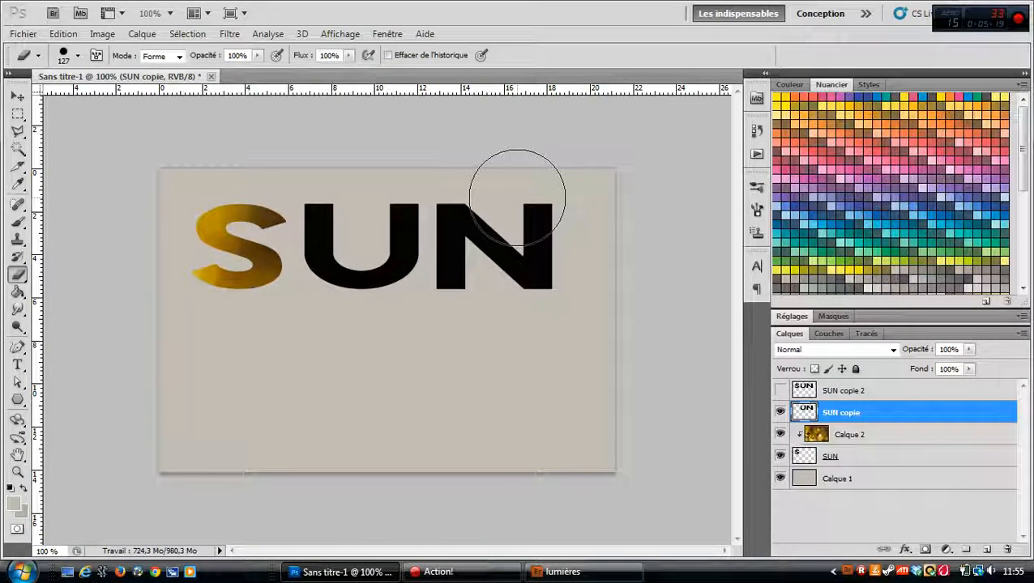
{"action": "mouse_move", "coordinate": [512, 185]}
{"action": "left_mouse_down"}
{"action": "mouse_move", "coordinate": [534, 286]}
{"action": "mouse_move", "coordinate": [482, 209]}
{"action": "mouse_move", "coordinate": [479, 311]}
{"action": "left_mouse_up"}
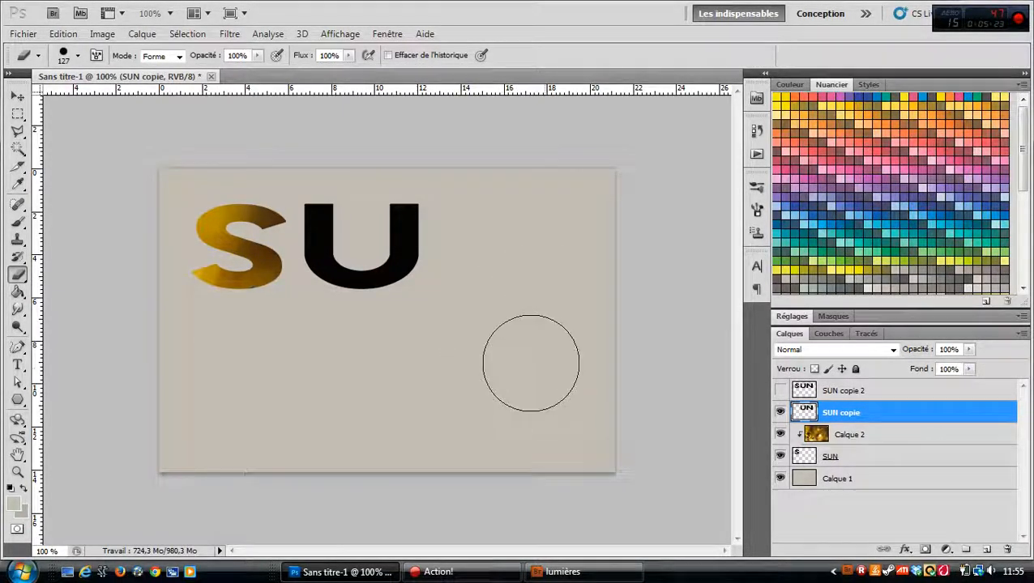
Step: Switch to Bridge and open ifpyE.jpg from the lumières folder in Photoshop
{"action": "mouse_move", "coordinate": [572, 573]}
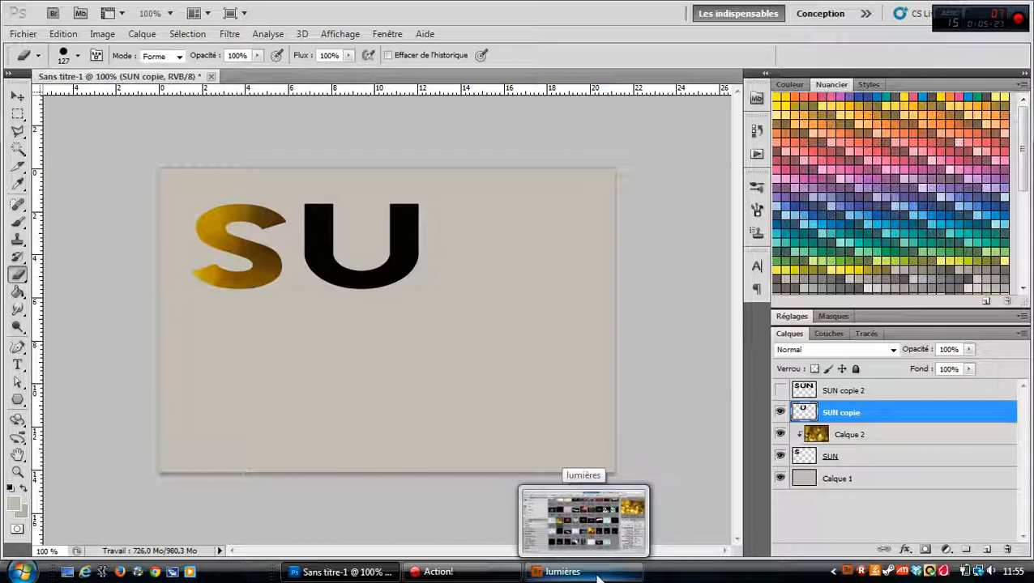
{"action": "left_click", "coordinate": [597, 576]}
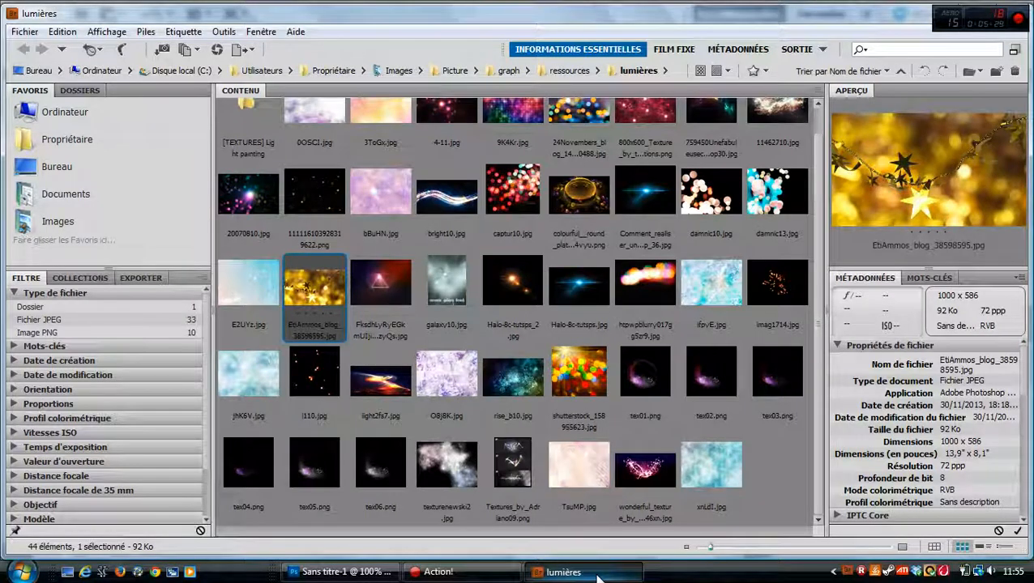
{"action": "left_click", "coordinate": [710, 281]}
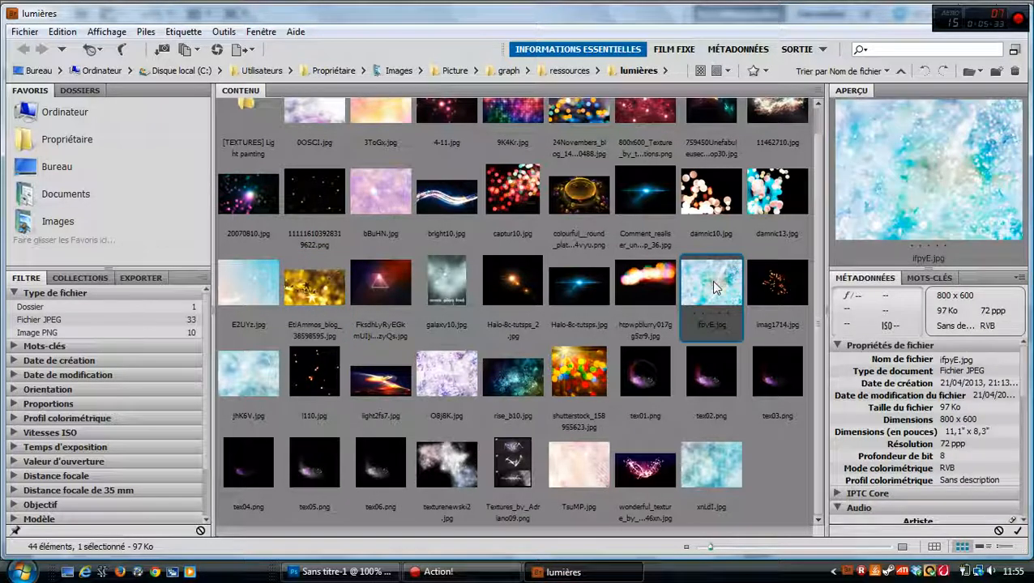
{"action": "double_click", "coordinate": [710, 280]}
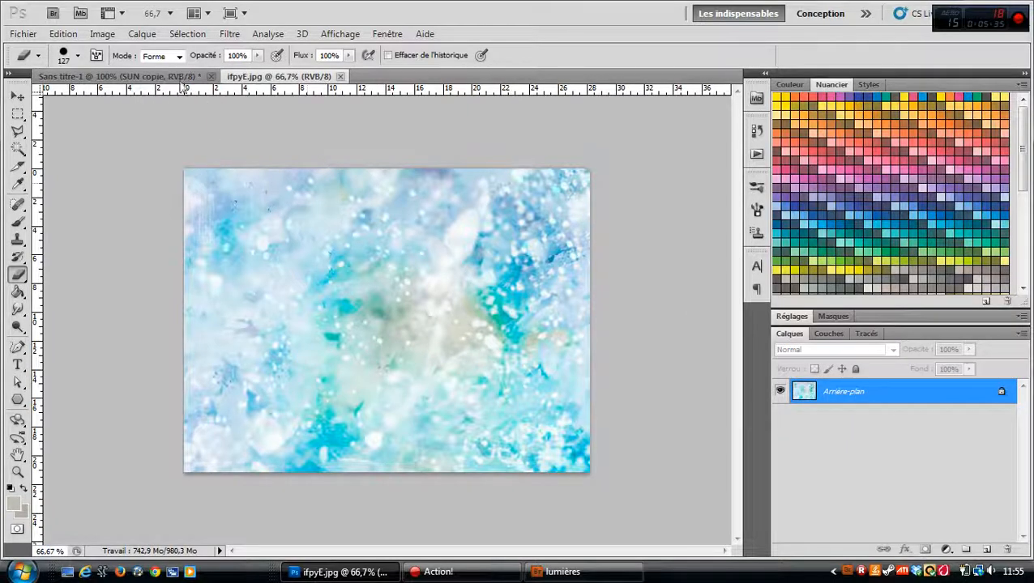
Step: Float the blue texture's window, move the image into the SUN document above the SUN copie layer, and close the texture file
{"action": "left_click_drag", "start_coordinate": [258, 75], "coordinate": [125, 126]}
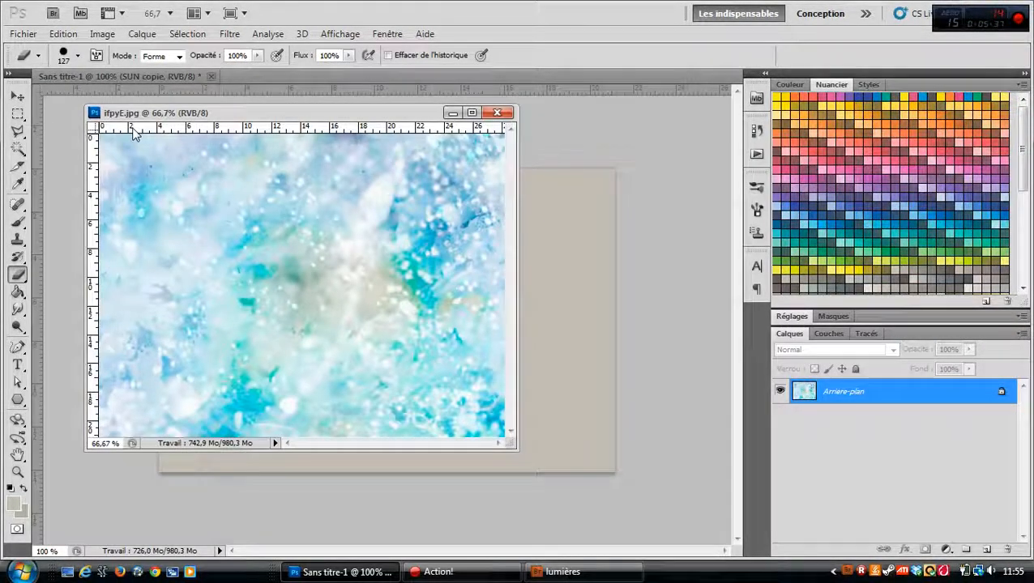
{"action": "left_click_drag", "start_coordinate": [363, 119], "coordinate": [89, 217]}
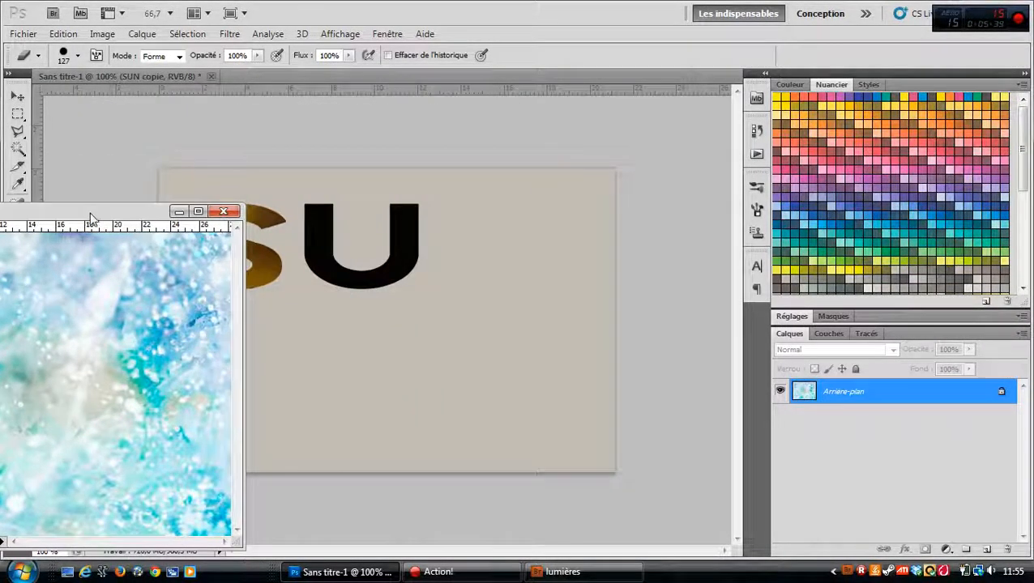
{"action": "left_click", "coordinate": [19, 96]}
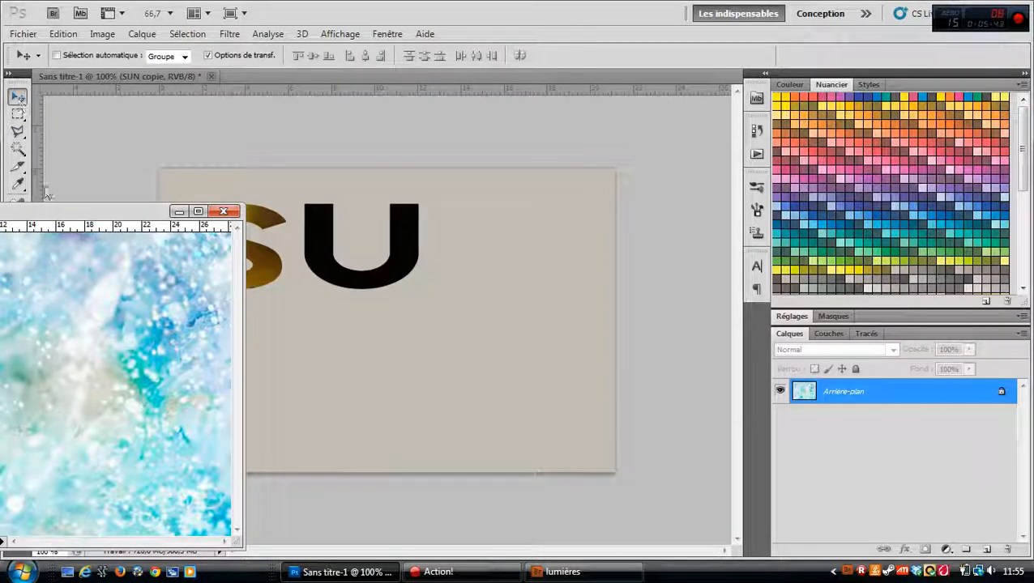
{"action": "left_click_drag", "start_coordinate": [83, 295], "coordinate": [382, 285]}
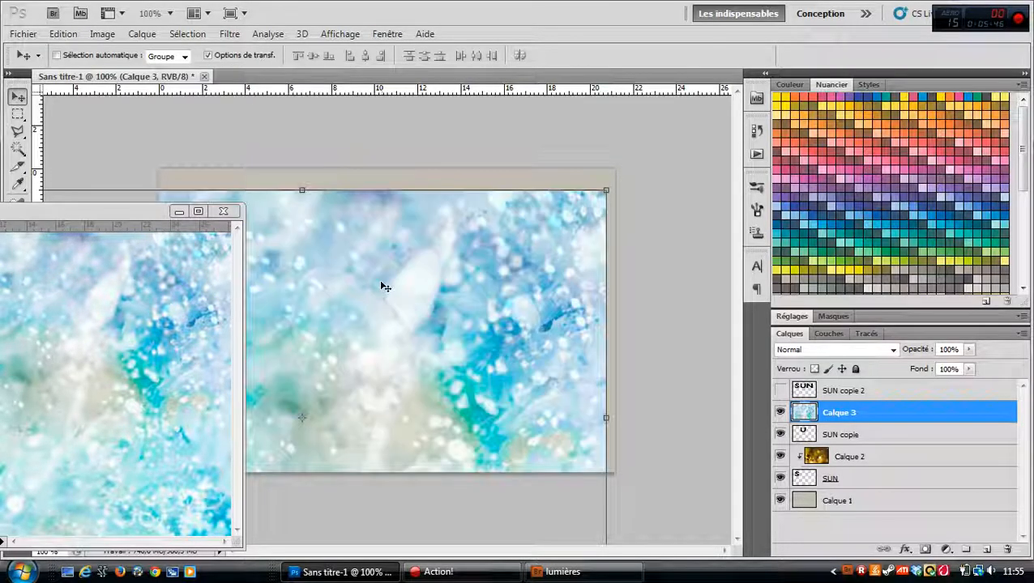
{"action": "left_click", "coordinate": [224, 212]}
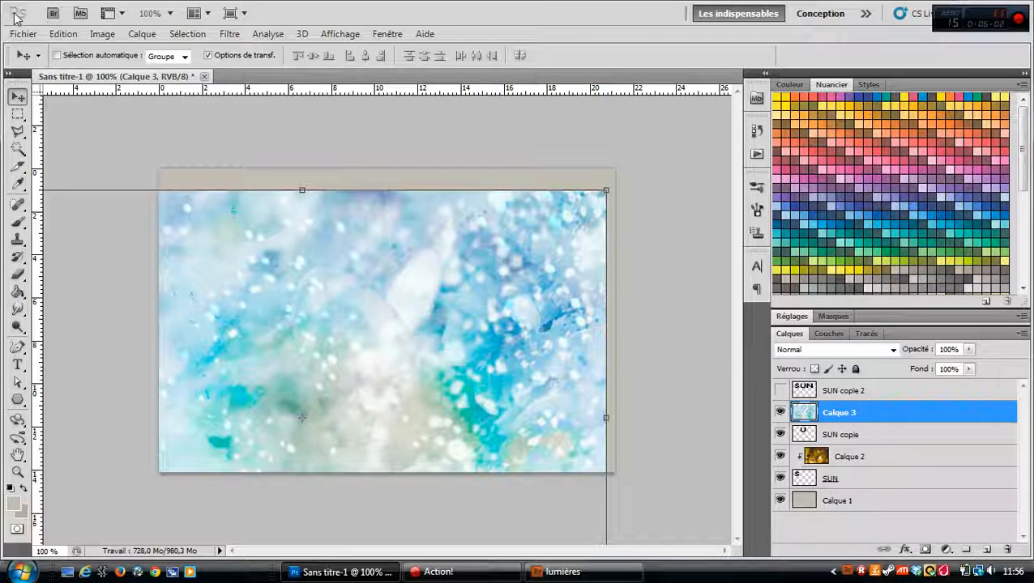
Step: Clip the blue texture layer to the U on the SUN copie layer with a clipping mask
{"action": "left_click", "coordinate": [128, 34]}
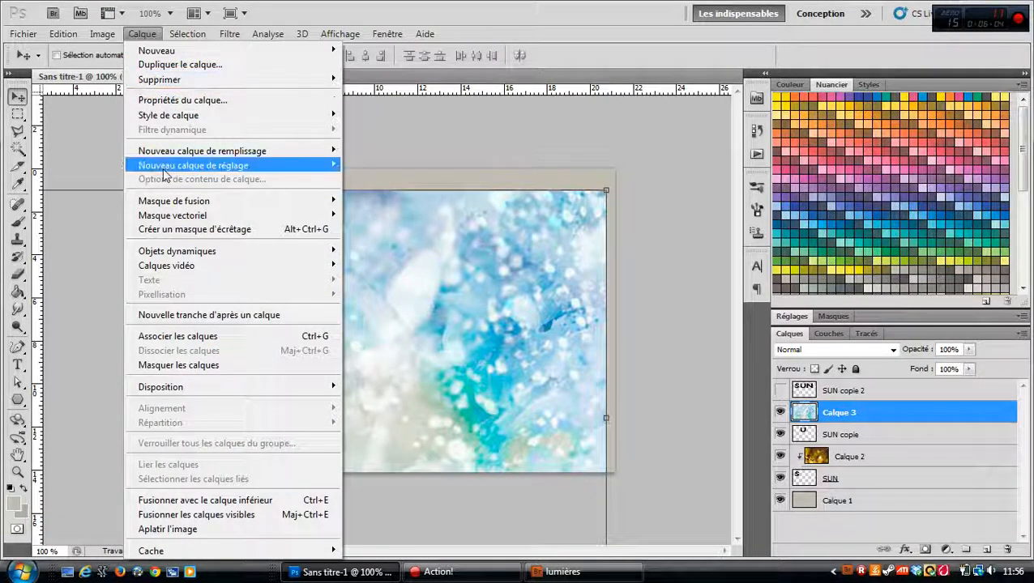
{"action": "left_click", "coordinate": [178, 231]}
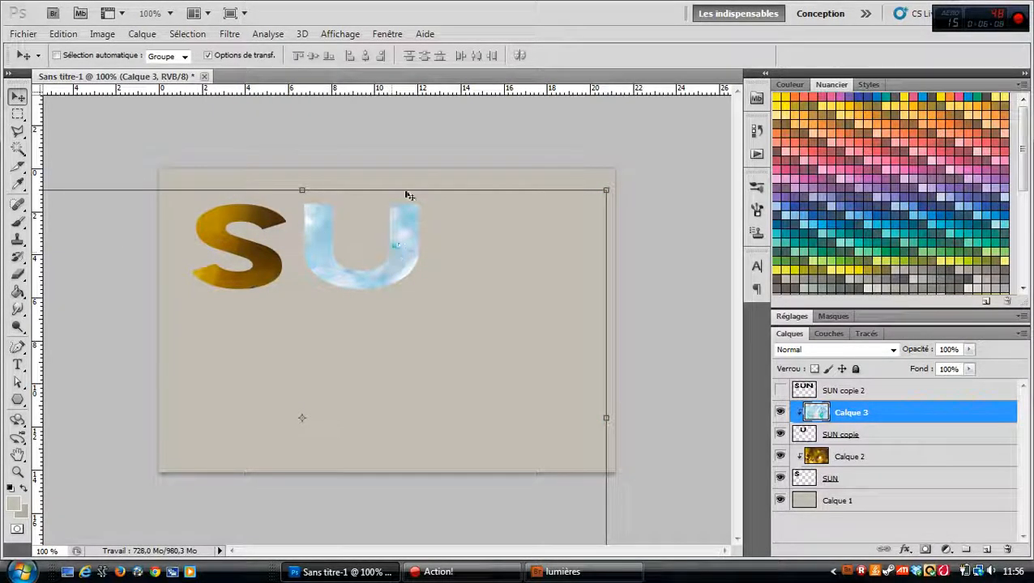
Step: Show the SUN copie 2 layer and erase its S and U with the Eraser, leaving only the N
{"action": "left_click", "coordinate": [851, 392]}
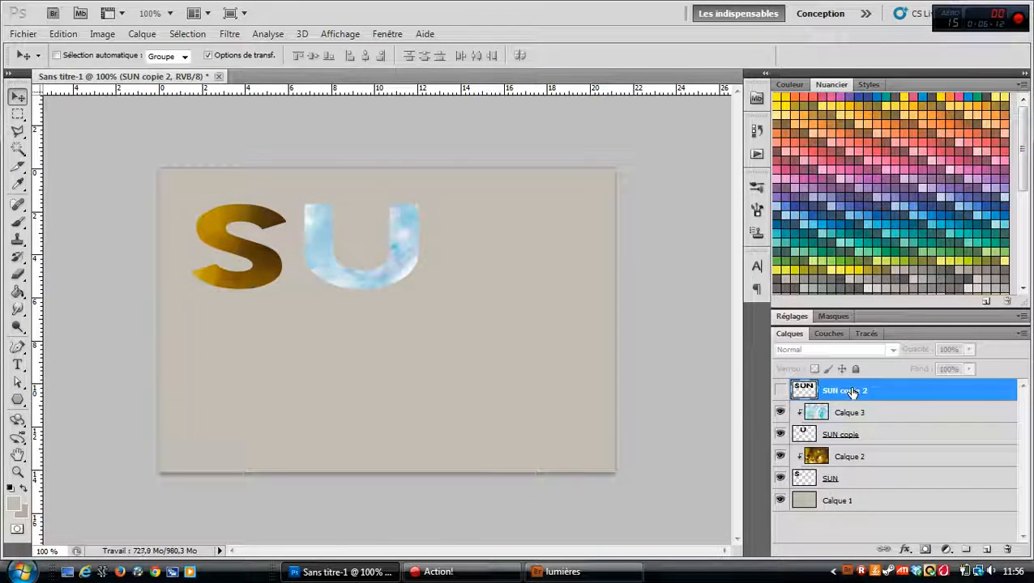
{"action": "left_click", "coordinate": [780, 393]}
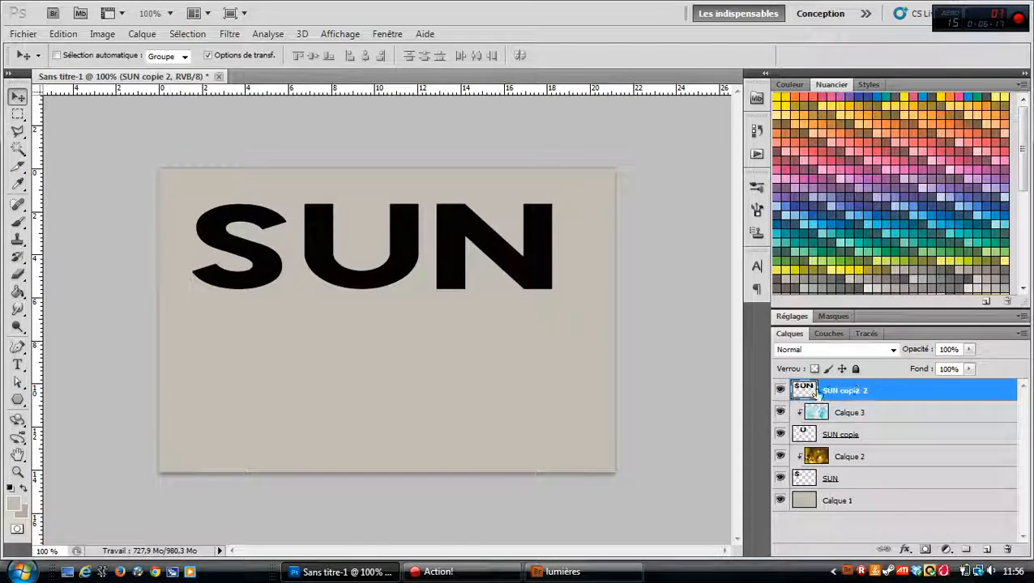
{"action": "left_click", "coordinate": [17, 275]}
{"action": "mouse_move", "coordinate": [173, 241]}
{"action": "left_mouse_down"}
{"action": "mouse_move", "coordinate": [213, 235]}
{"action": "mouse_move", "coordinate": [209, 273]}
{"action": "mouse_move", "coordinate": [231, 251]}
{"action": "mouse_move", "coordinate": [238, 190]}
{"action": "mouse_move", "coordinate": [248, 324]}
{"action": "mouse_move", "coordinate": [286, 194]}
{"action": "mouse_move", "coordinate": [328, 295]}
{"action": "mouse_move", "coordinate": [358, 281]}
{"action": "mouse_move", "coordinate": [370, 208]}
{"action": "mouse_move", "coordinate": [375, 240]}
{"action": "left_mouse_up"}
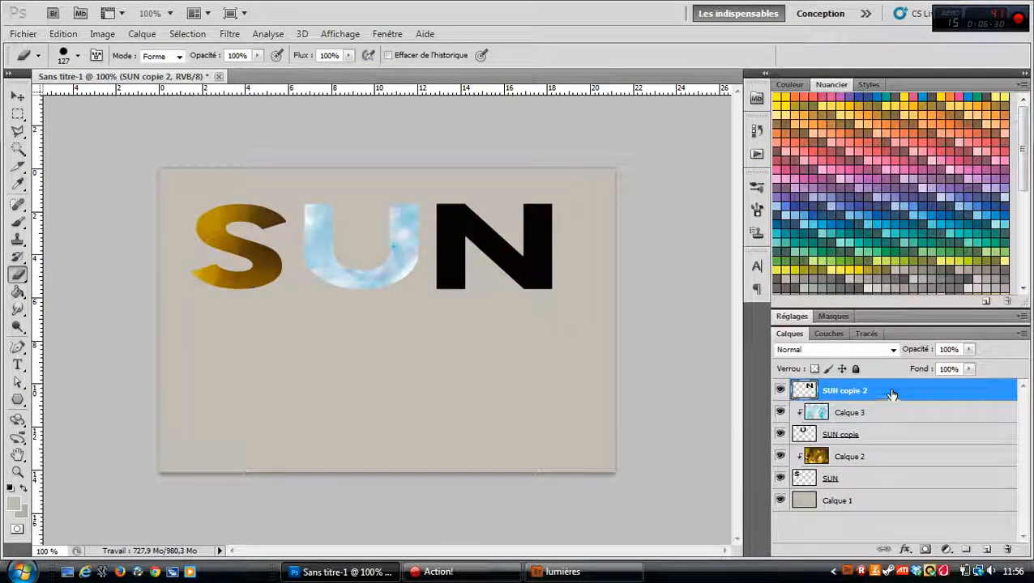
Step: Switch to Bridge and open shutterstock_158955623.jpg from the lumières folder in Photoshop
{"action": "left_click", "coordinate": [634, 572]}
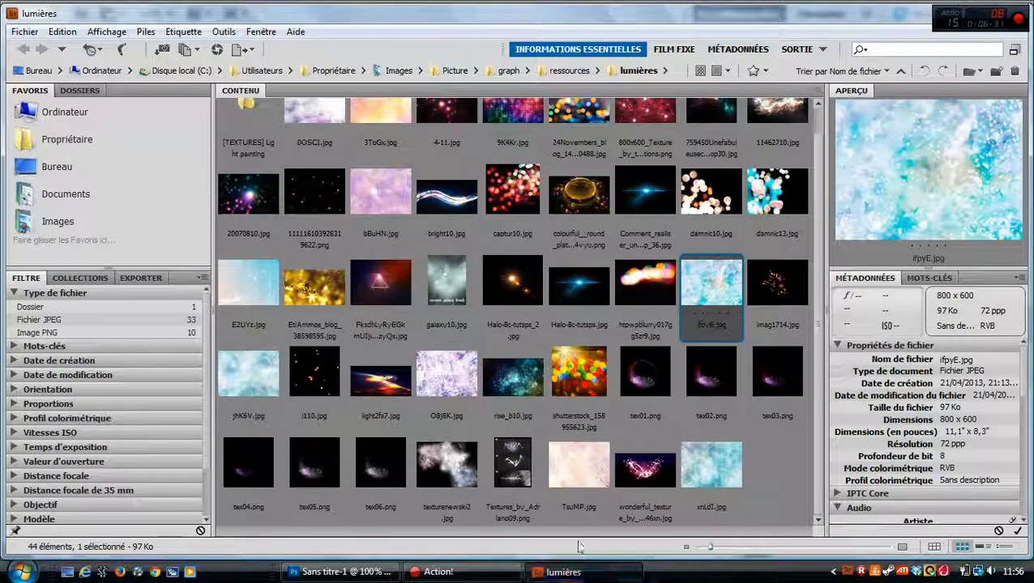
{"action": "left_click", "coordinate": [577, 374]}
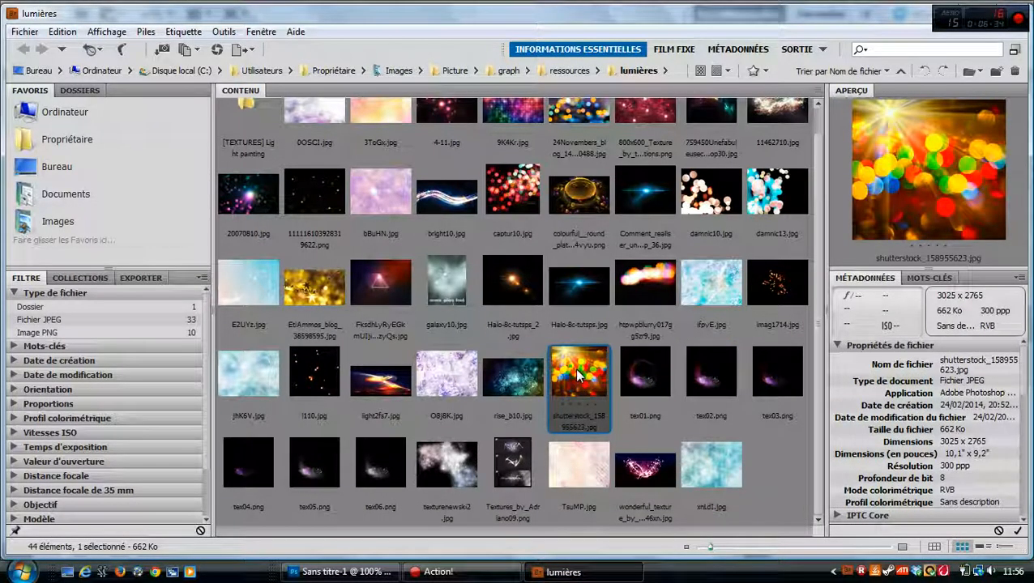
{"action": "double_click", "coordinate": [579, 375]}
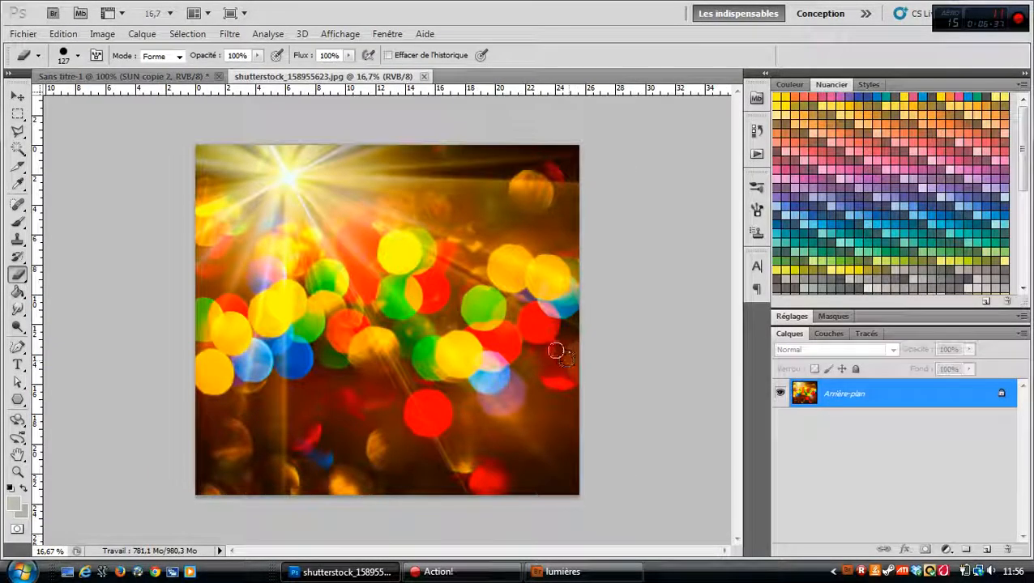
Step: Float the coloured bokeh image's window, move the image into the SUN document above the SUN copie 2 layer, and close the texture file
{"action": "left_click_drag", "start_coordinate": [325, 79], "coordinate": [41, 180]}
{"action": "left_click", "coordinate": [17, 96]}
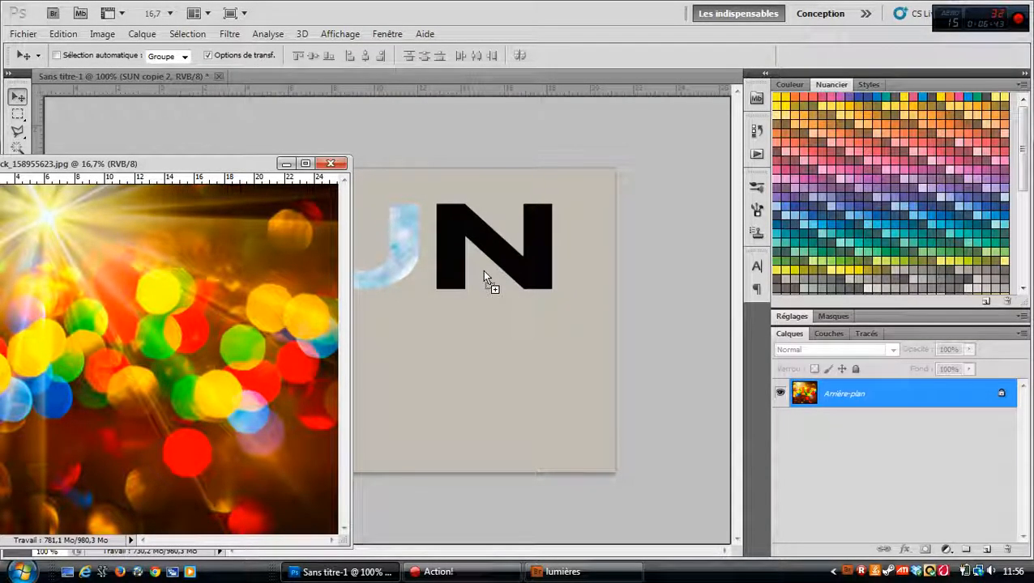
{"action": "left_click_drag", "start_coordinate": [484, 272], "coordinate": [484, 273]}
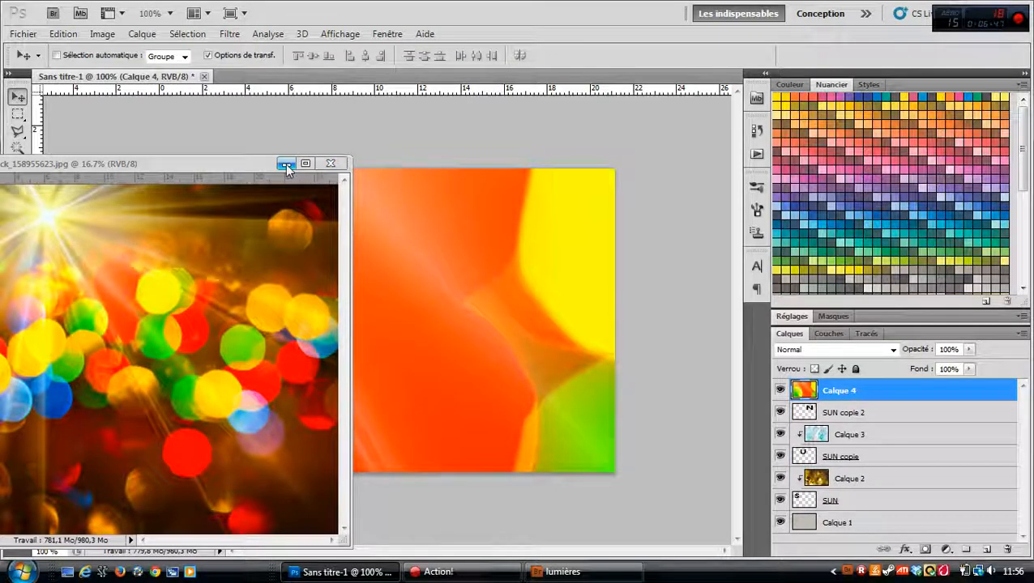
{"action": "left_click", "coordinate": [336, 166]}
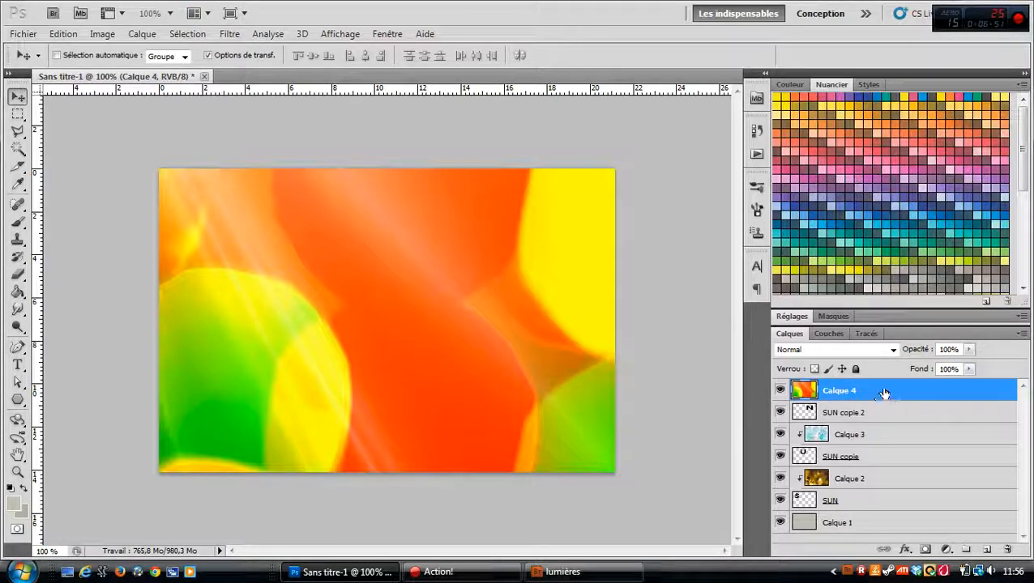
Step: Clip the bokeh texture layer to the N on the SUN copie 2 layer with a clipping mask
{"action": "left_click", "coordinate": [139, 33]}
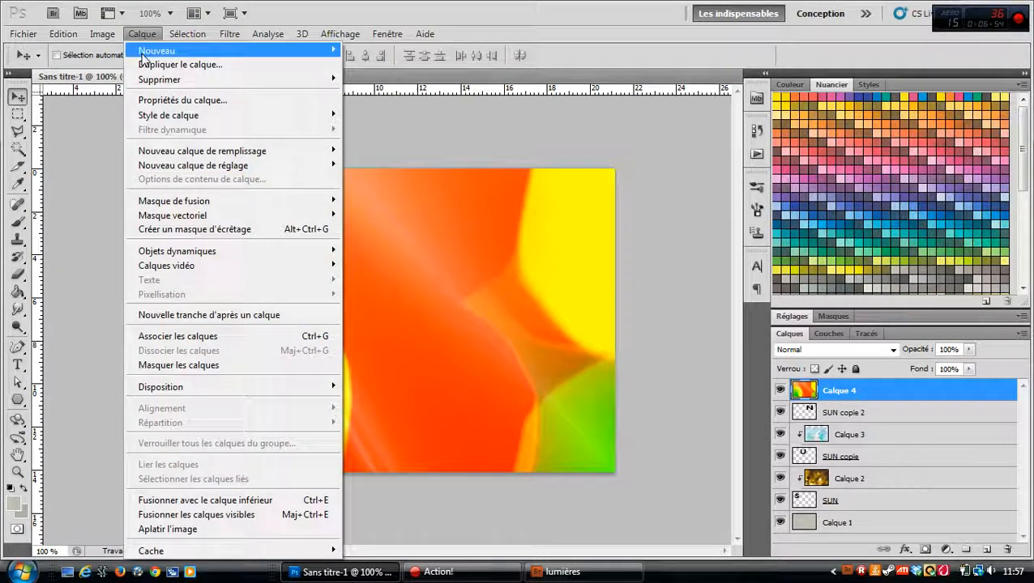
{"action": "left_click", "coordinate": [180, 229]}
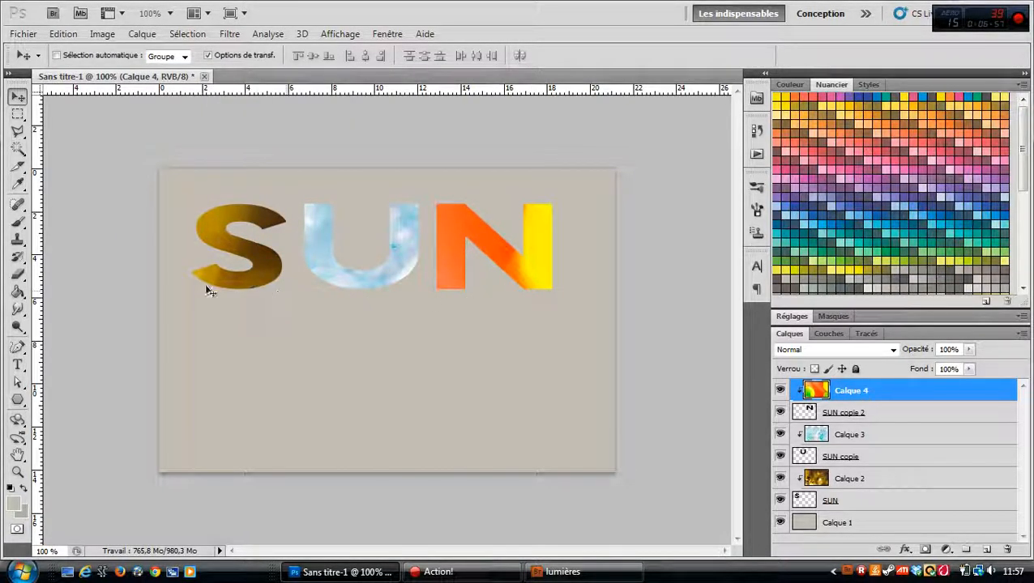
Step: Shift the gold texture on Calque 2 down and to the right within the S, and select the Calque 1 background layer
{"action": "left_click", "coordinate": [845, 479]}
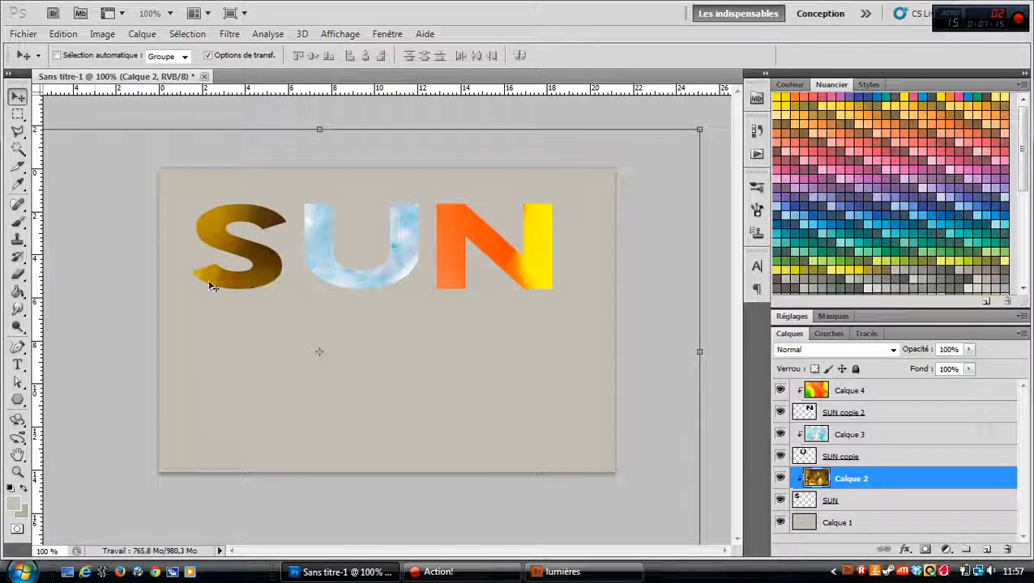
{"action": "left_click_drag", "start_coordinate": [243, 307], "coordinate": [340, 350]}
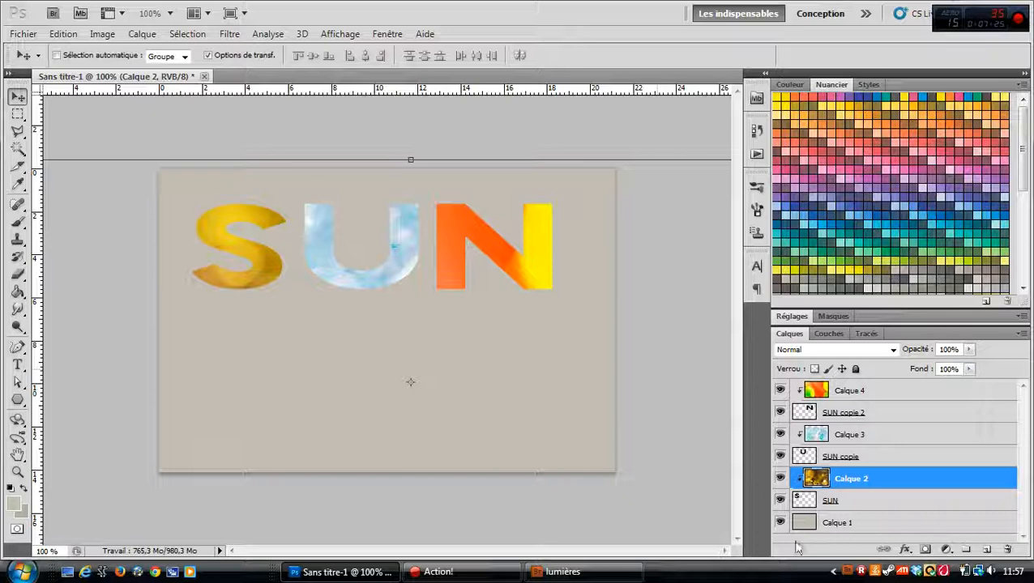
{"action": "left_click", "coordinate": [852, 525]}
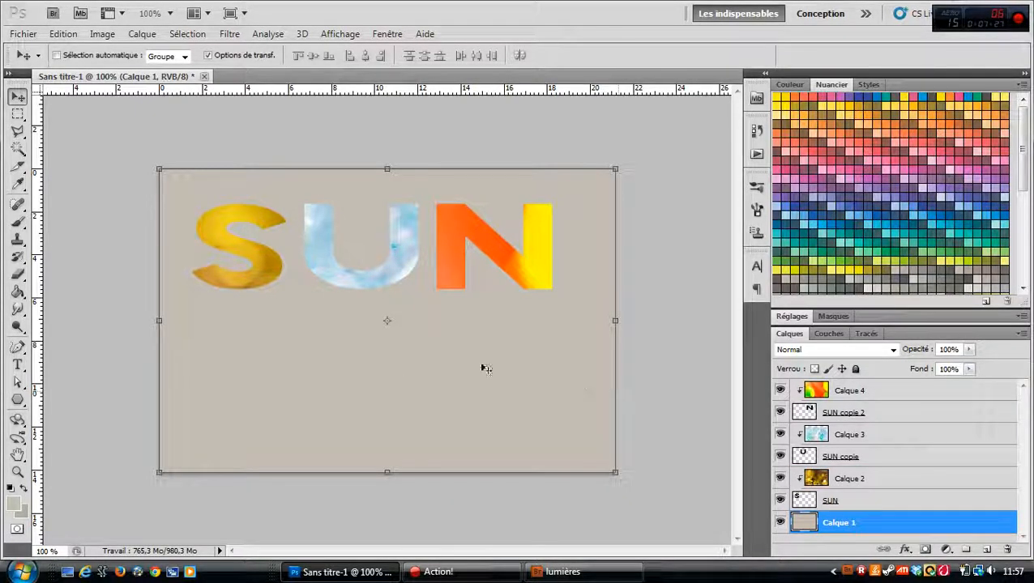